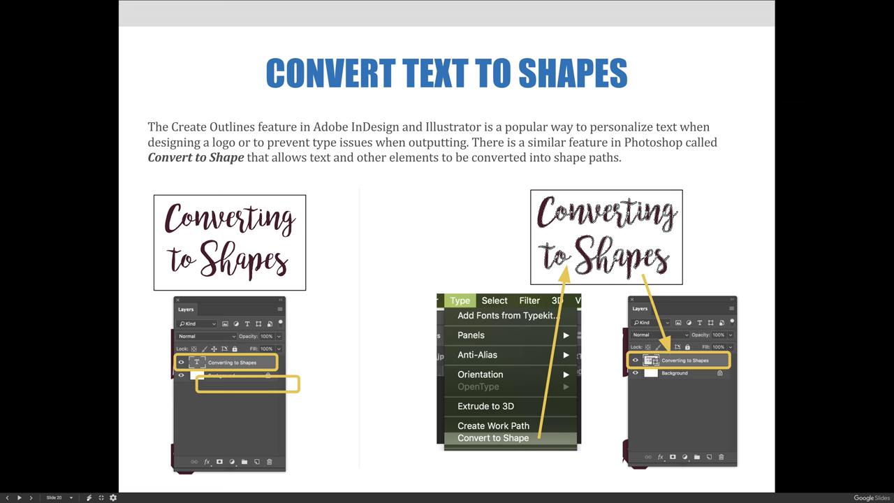
Advance the Google Slides deck to slide 22, Shape Attributes.
key(Right)
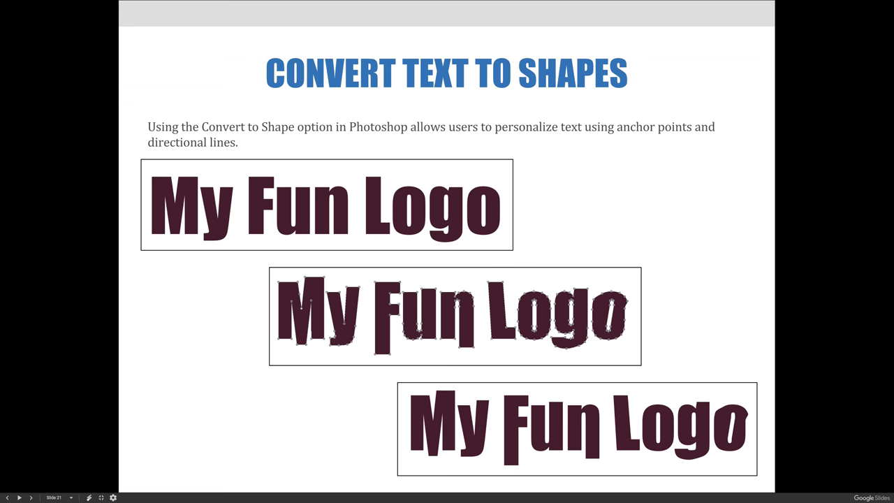
key(Right)
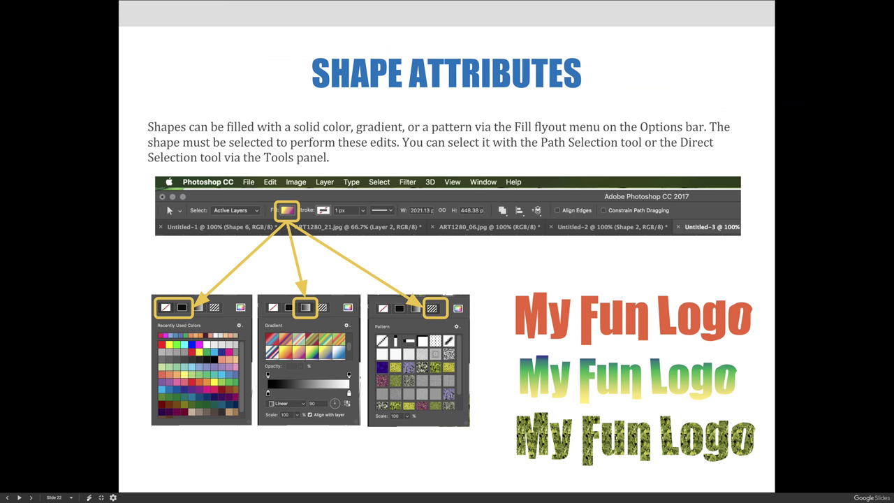
Exit the full-screen slideshow to the Vector Art Lecture Materials page.
key(Escape)
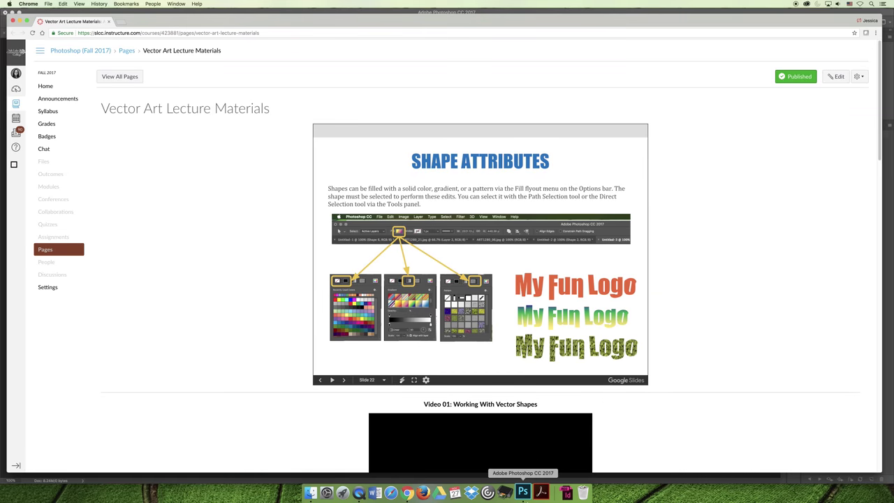
Switch to Photoshop and draw a text box across the 8 × 3 in document.
click(523, 492)
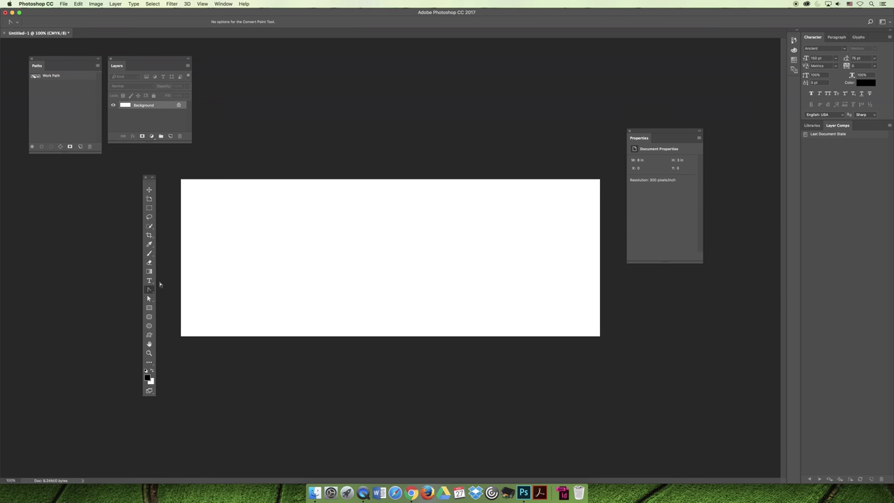
click(149, 280)
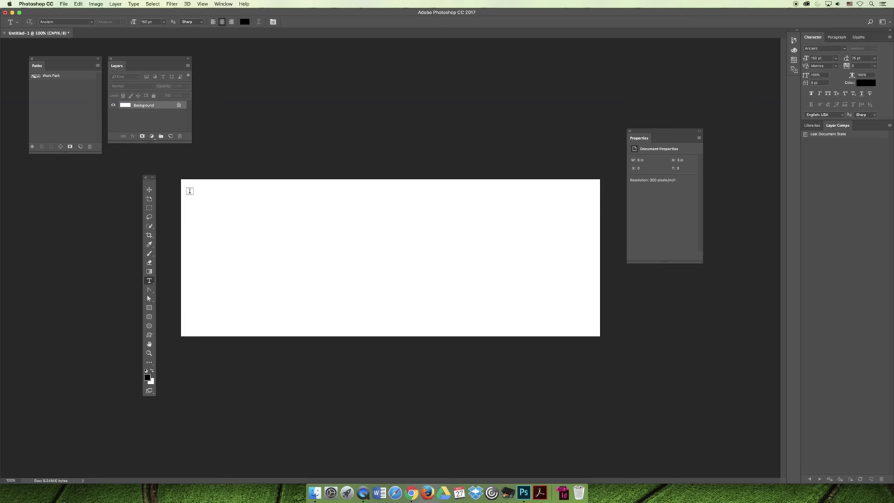
drag(189, 190, 589, 325)
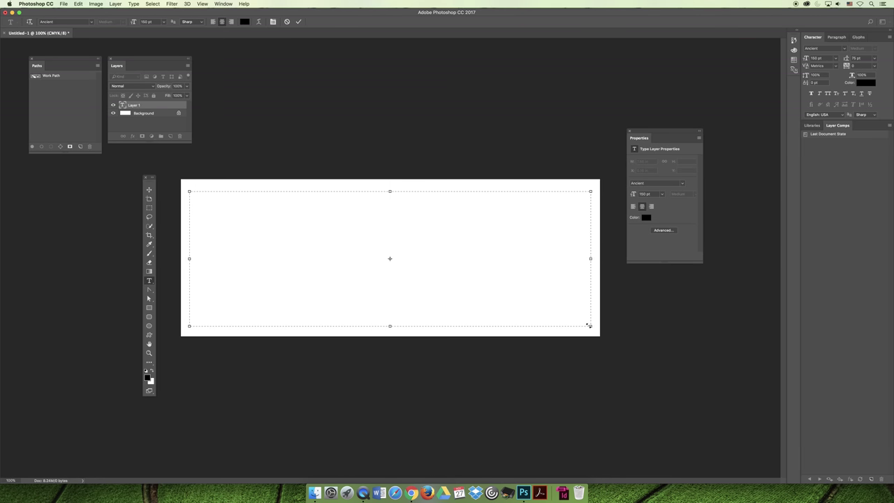
Type 'My Fun Logo!' and size it to 100 pt, after trying 125 pt.
text(My Fun )
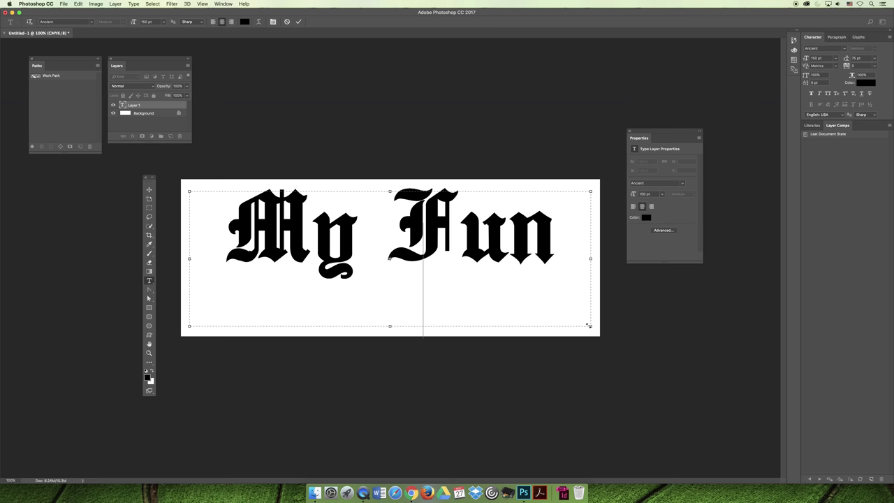
text(Logo!)
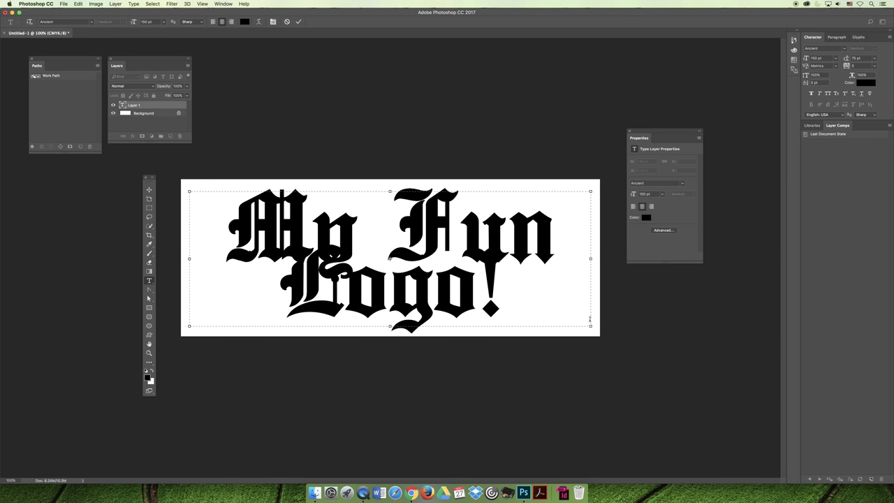
key(super+a)
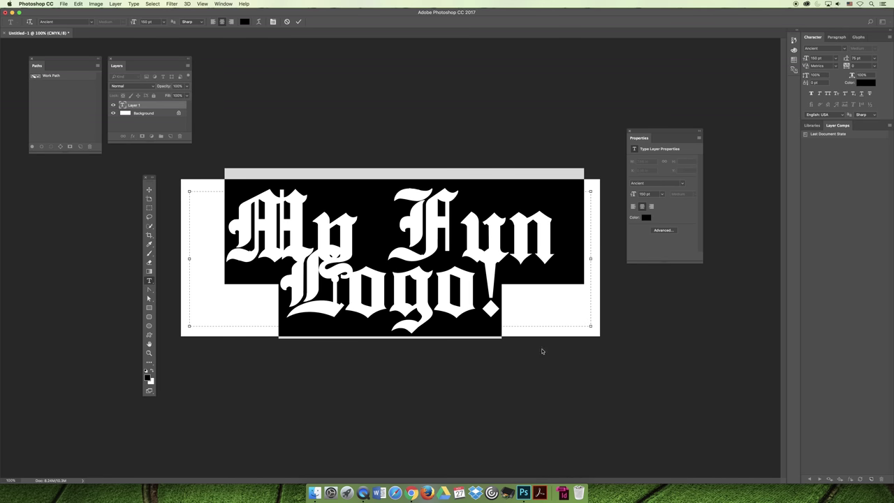
click(163, 22)
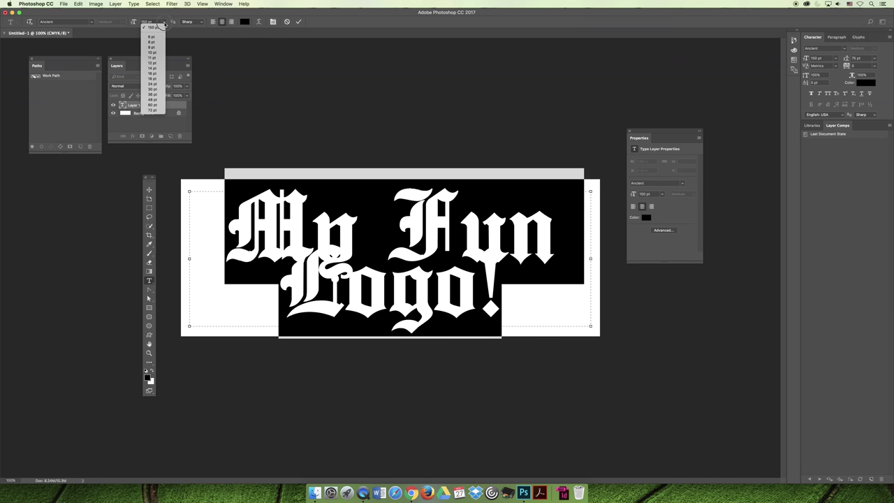
click(148, 22)
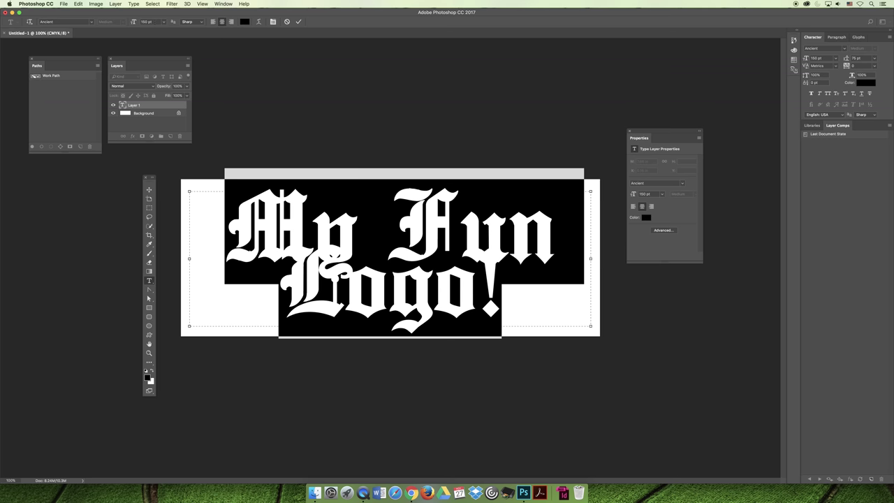
text(125)
key(Return)
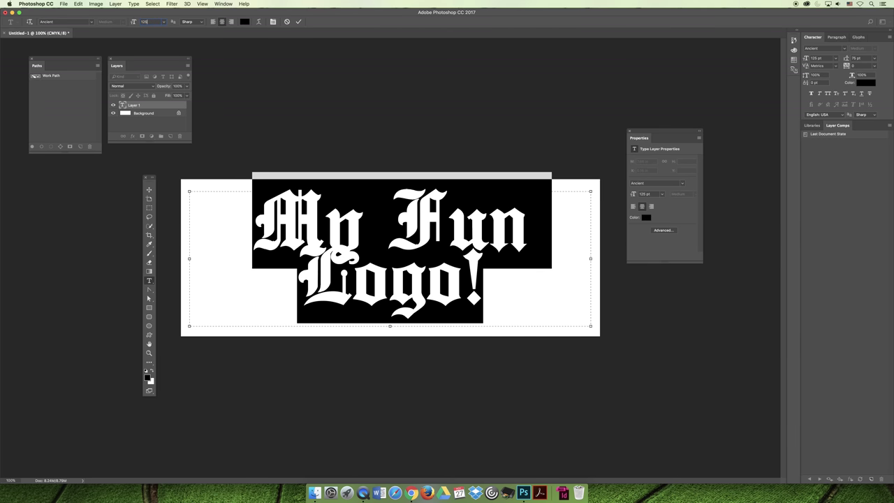
text(100)
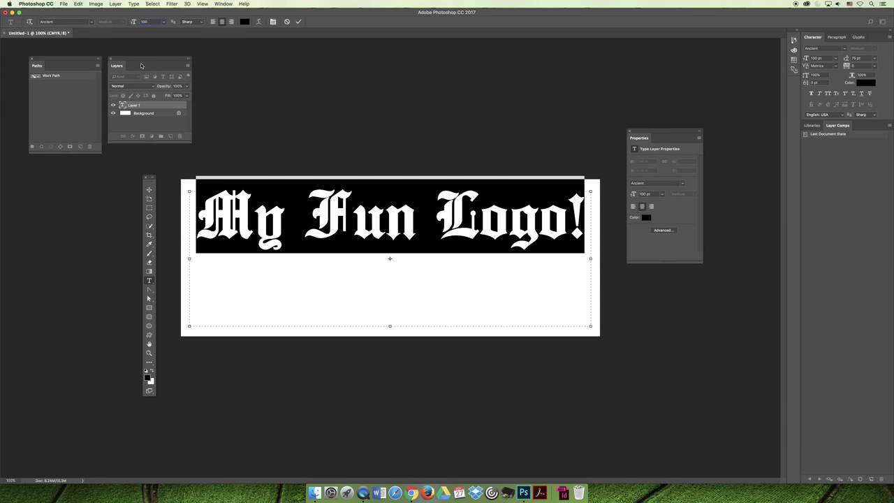
Set the logo text to Poplar Std, commit it, and move it slightly lower.
click(91, 22)
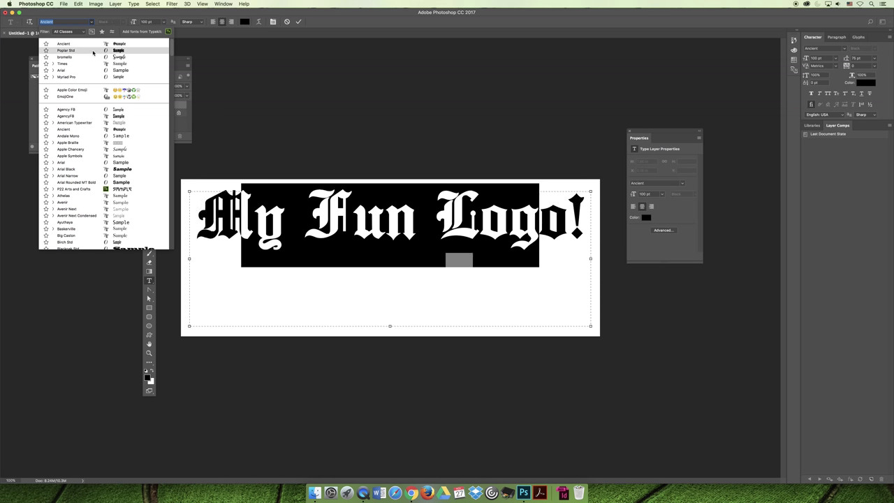
click(93, 51)
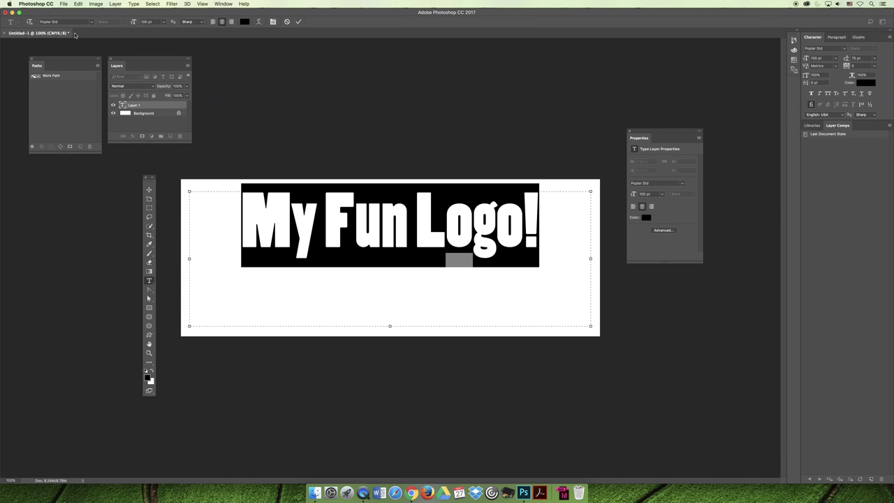
click(149, 190)
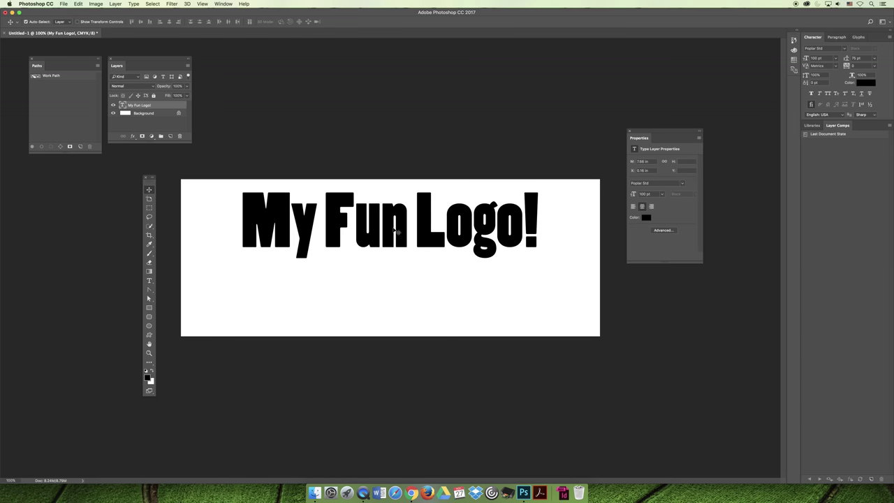
drag(399, 207, 409, 229)
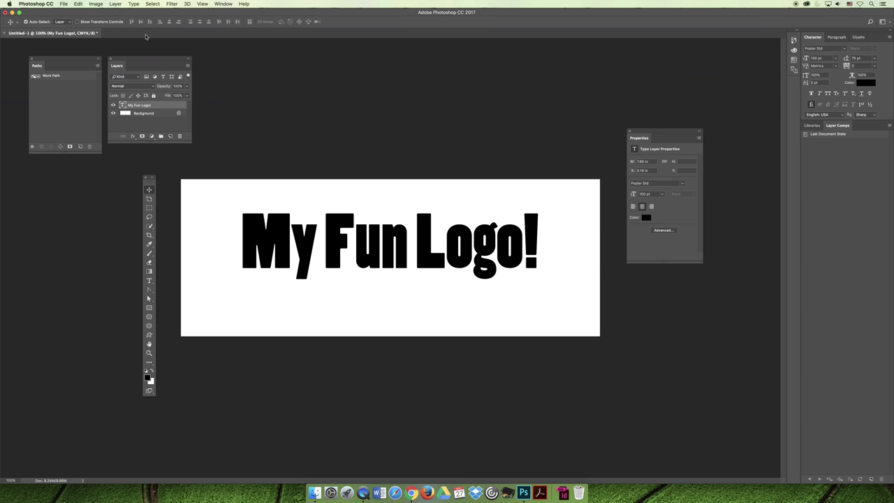
click(134, 4)
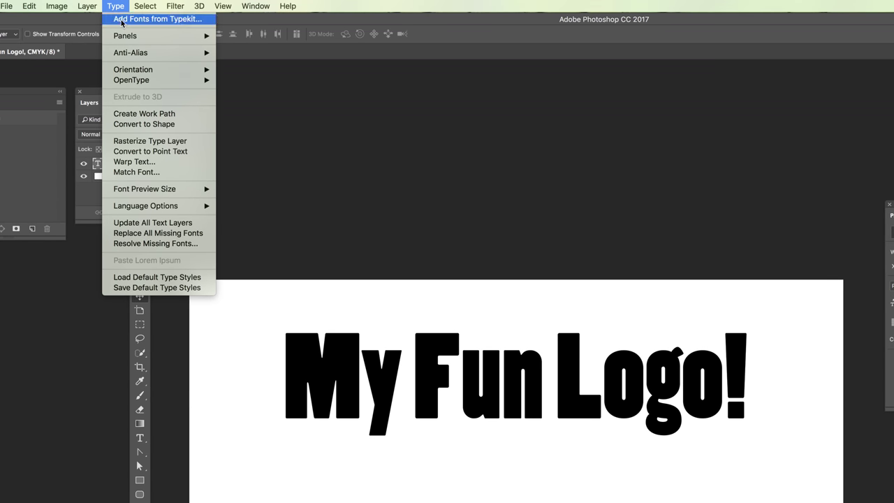
Convert the logo text to a shape and reveal its path anchor points.
click(152, 125)
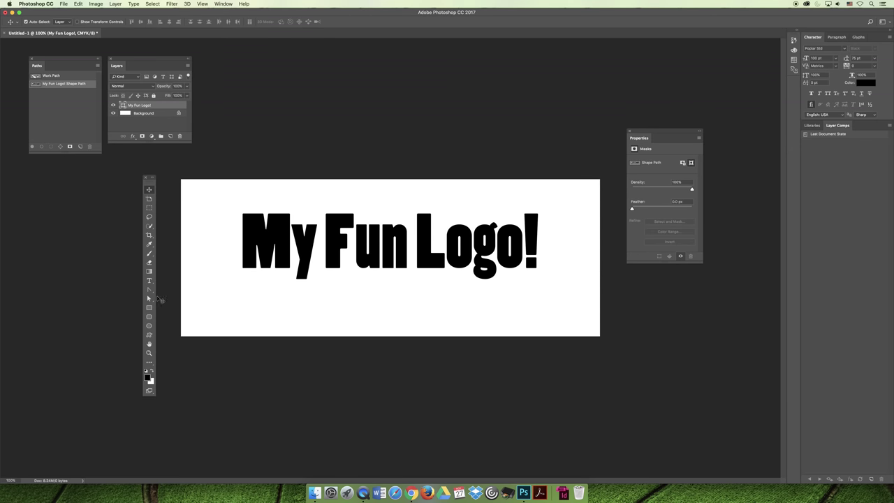
click(149, 298)
click(173, 299)
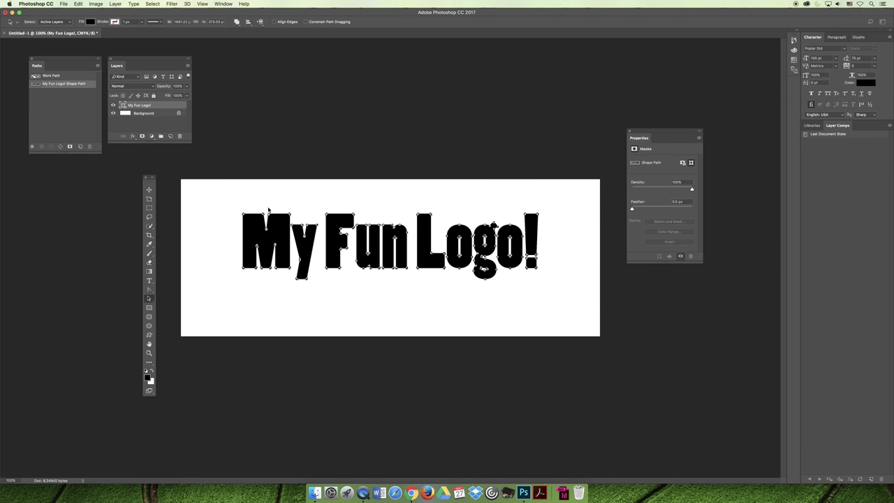
click(269, 210)
Zoom in so the whole M of the logo shape fills the view.
click(269, 216)
key(super+equal)
key(super+equal)
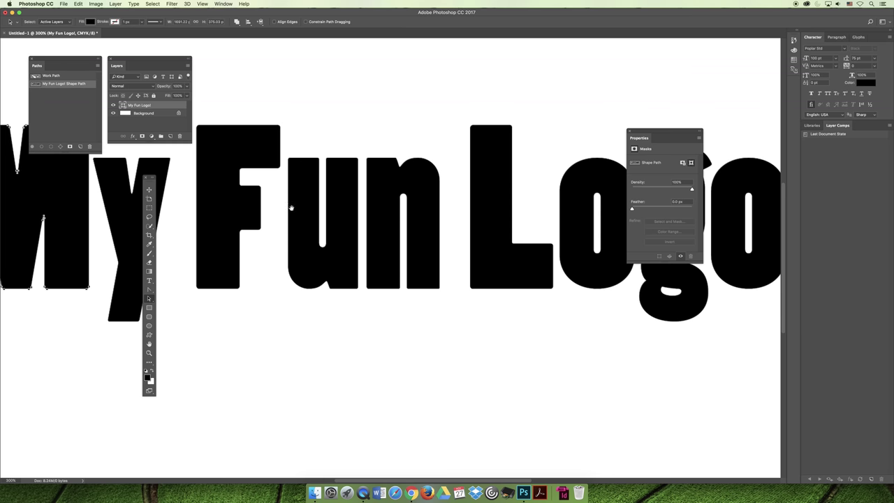
drag(256, 200, 499, 262)
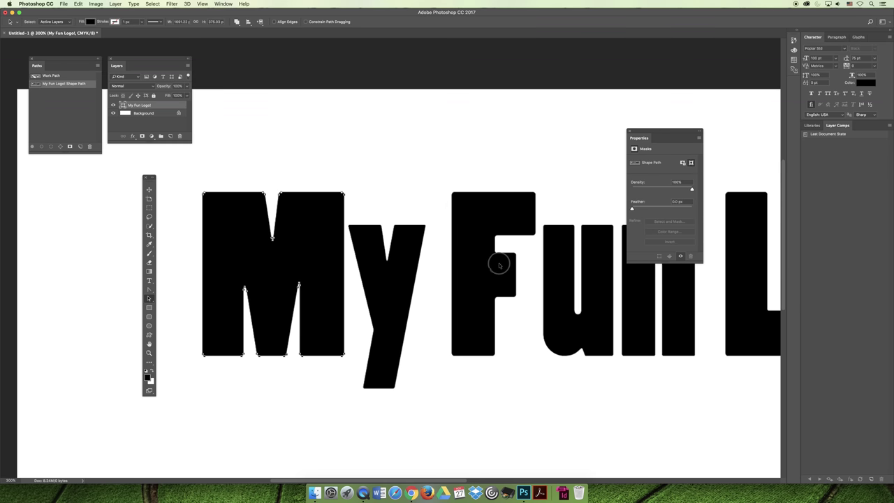
click(279, 196)
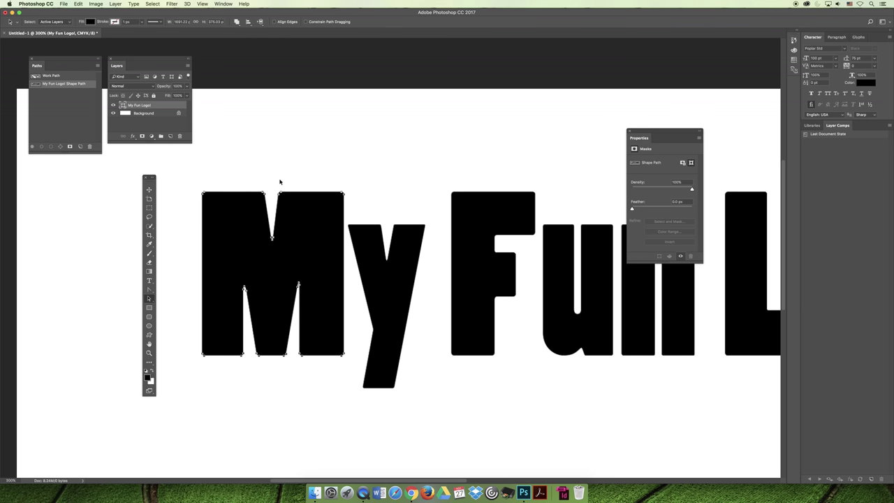
click(282, 195)
Test nudging the M's top-edge anchor points upward, then undo the move.
drag(276, 184, 351, 201)
key(Up)
key(Up)
key(Up)
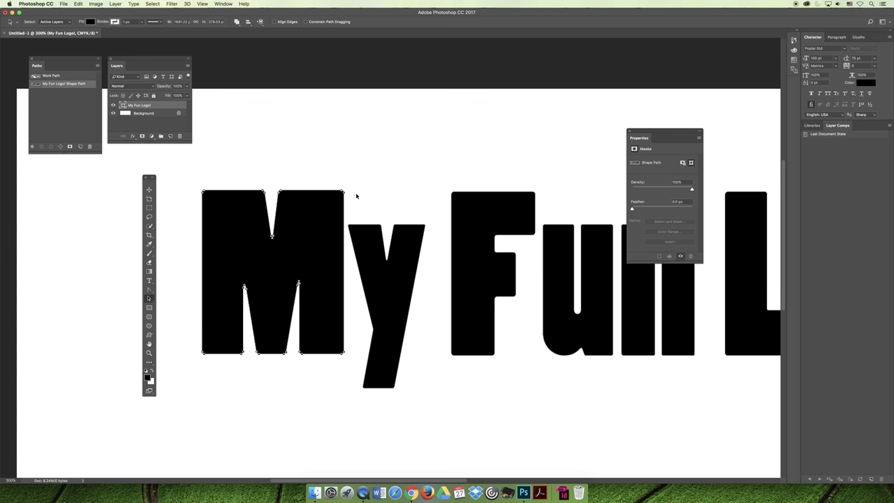
key(super+alt+z)
key(super+alt+z)
key(super+alt+z)
drag(273, 189, 349, 199)
click(179, 259)
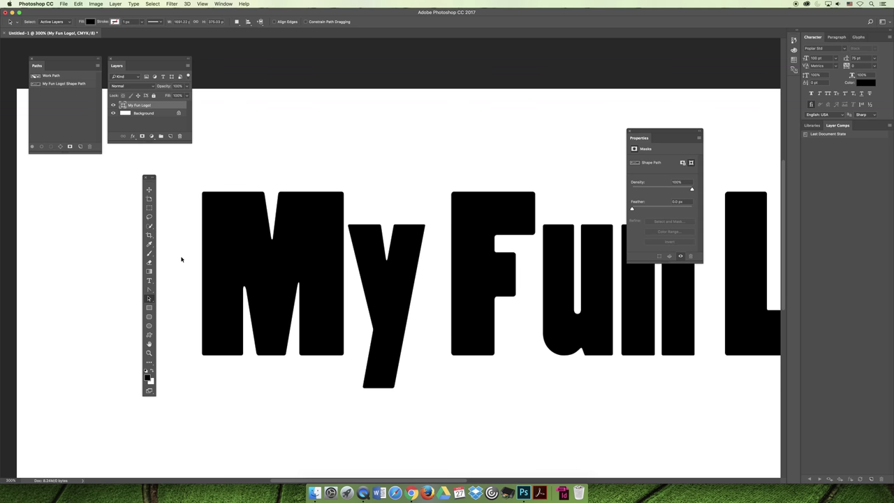
click(149, 299)
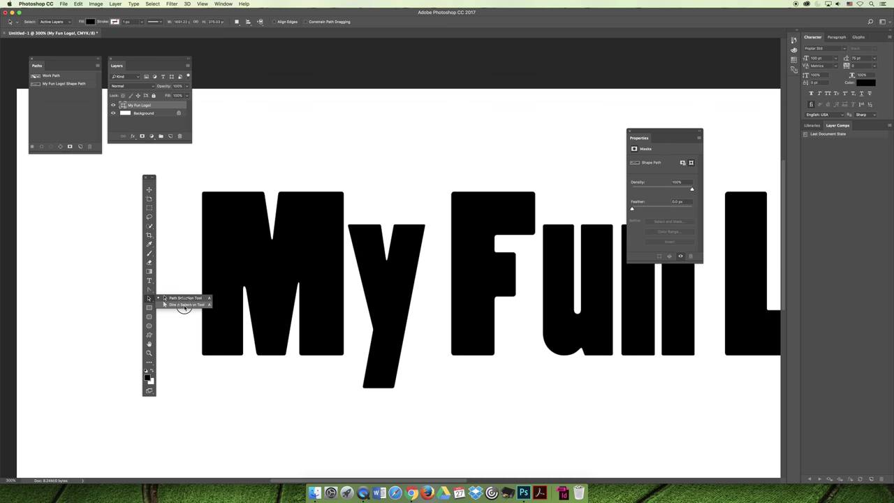
Raise the M's top-edge anchor points with the Direct Selection tool.
click(183, 306)
click(276, 194)
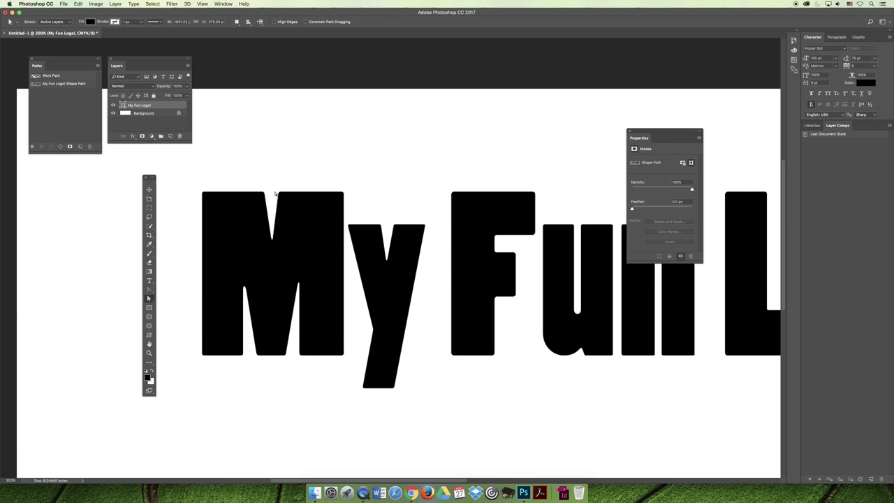
drag(275, 185, 341, 202)
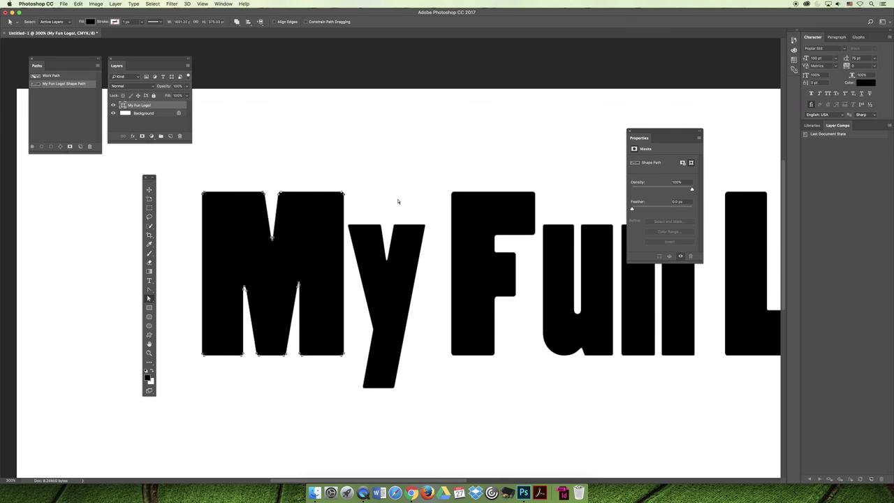
key(Up)
key(Up)
key(Up)
key(Up)
key(Up)
key(Up)
key(Up)
key(Up)
key(Up)
key(Up)
key(Up)
key(Up)
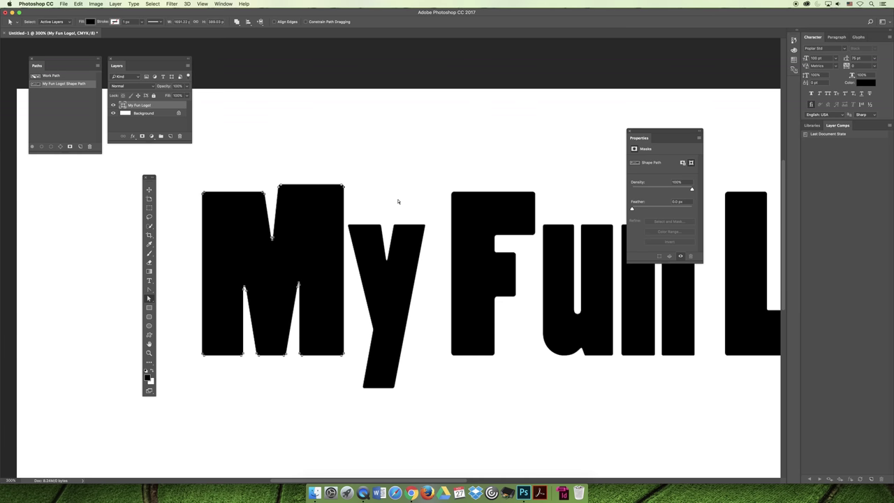
Lift the y's top-right corner about 10 px and push the M's bottom points down.
key(Up)
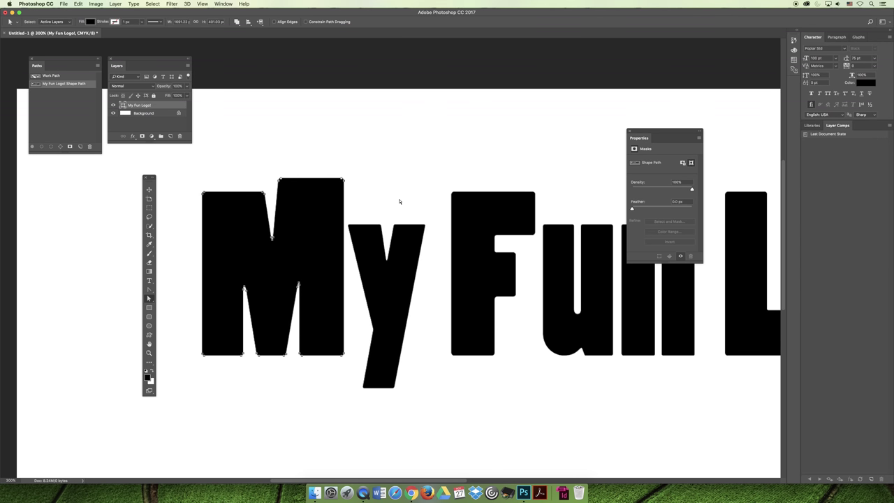
click(415, 227)
drag(388, 218, 428, 232)
key(Up)
key(Up)
key(Up)
key(Up)
key(Up)
key(Up)
key(Up)
key(Up)
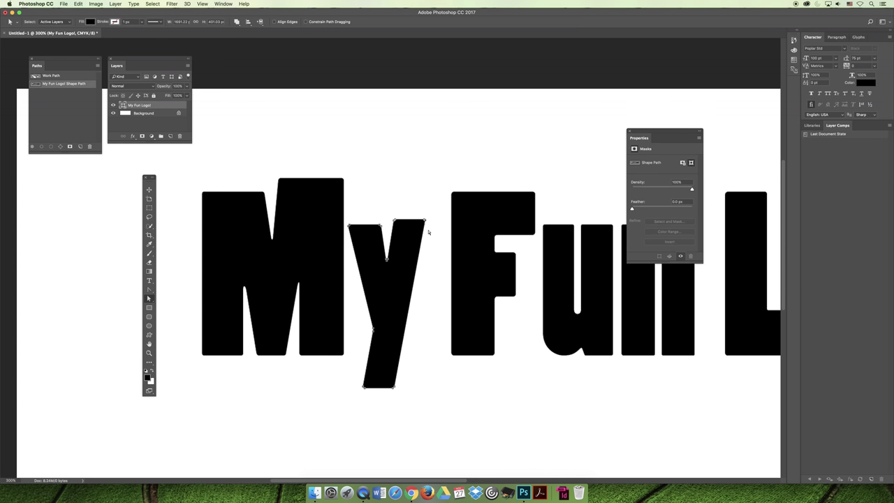
key(Up)
key(Up)
key(Up)
key(Up)
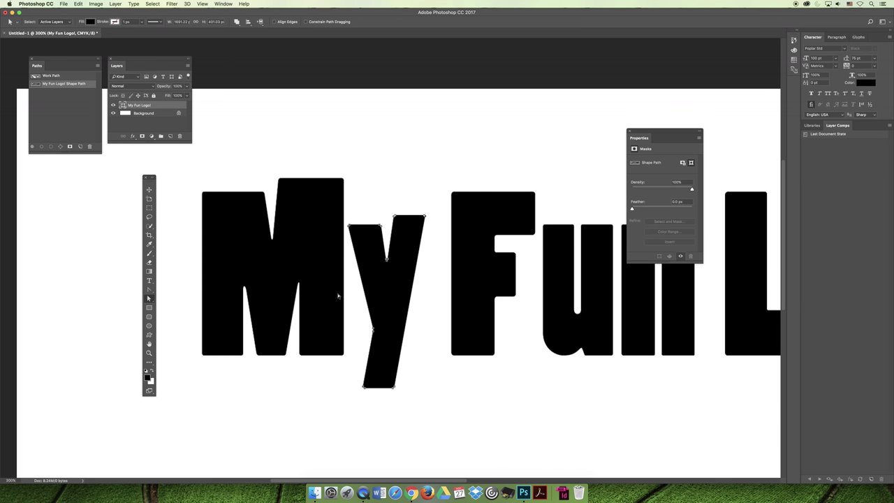
click(265, 356)
key(Down)
key(Down)
key(Down)
key(Down)
key(Down)
key(Down)
key(Down)
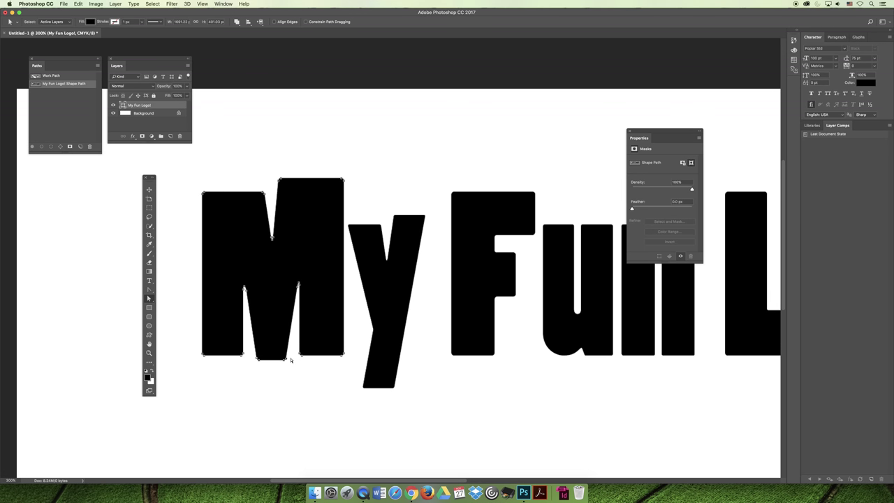
key(Down)
key(Down)
key(Down)
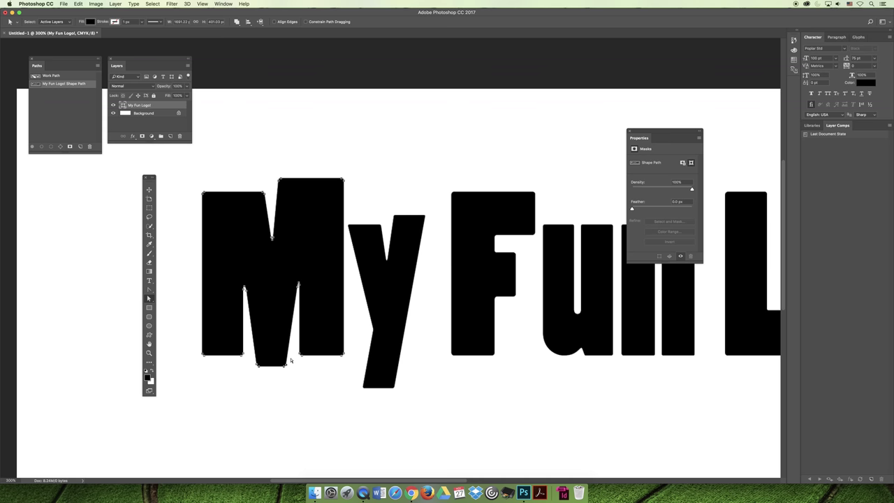
Slant the F by moving its left edge up-left and middle arm down-right.
click(464, 352)
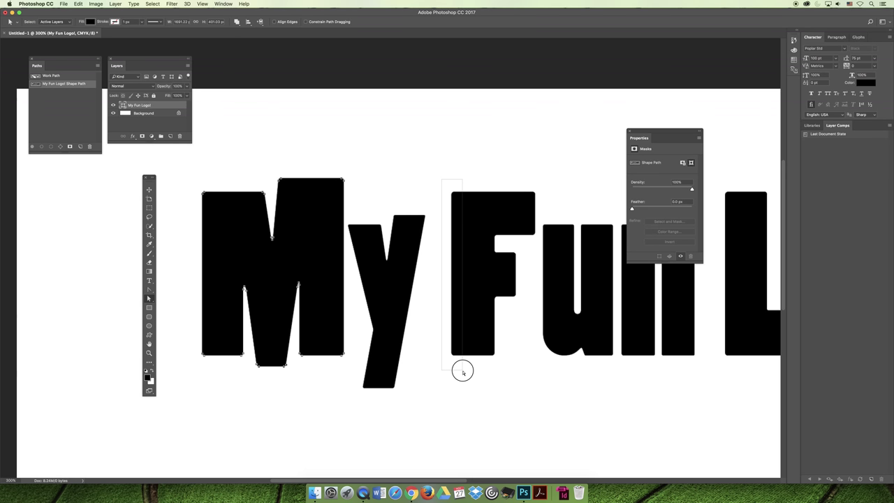
key(Up)
key(Up)
key(Up)
key(Up)
key(Up)
key(Up)
key(Up)
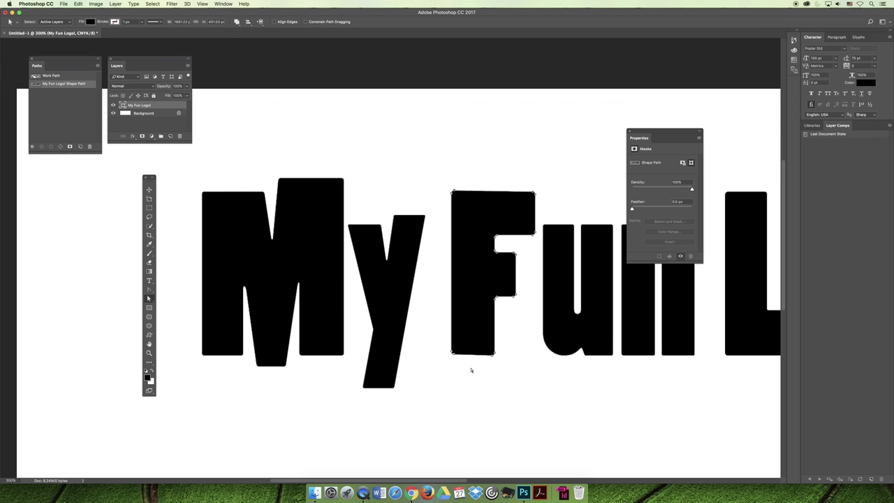
key(Left)
key(Left)
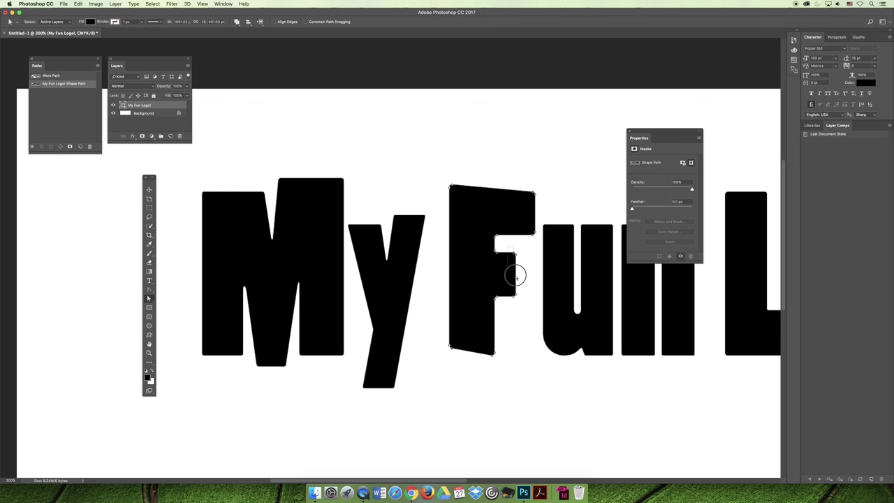
key(Down)
key(Down)
key(Down)
key(Down)
key(Right)
key(Right)
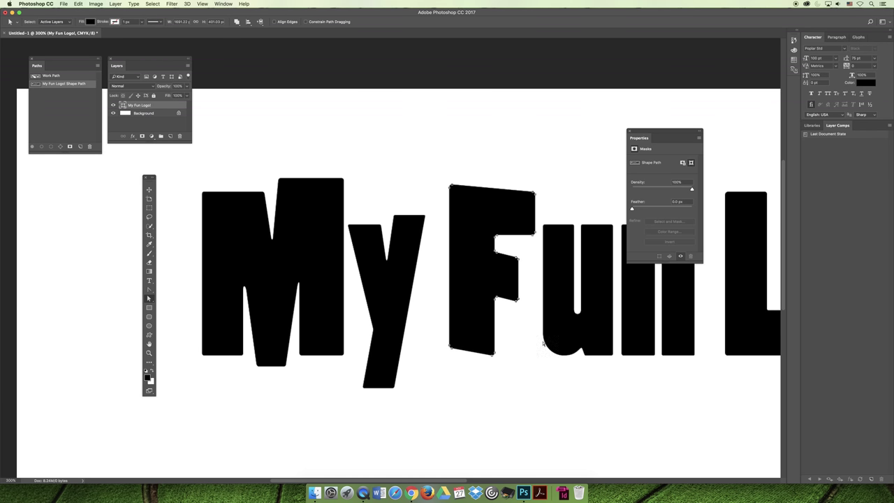
click(528, 361)
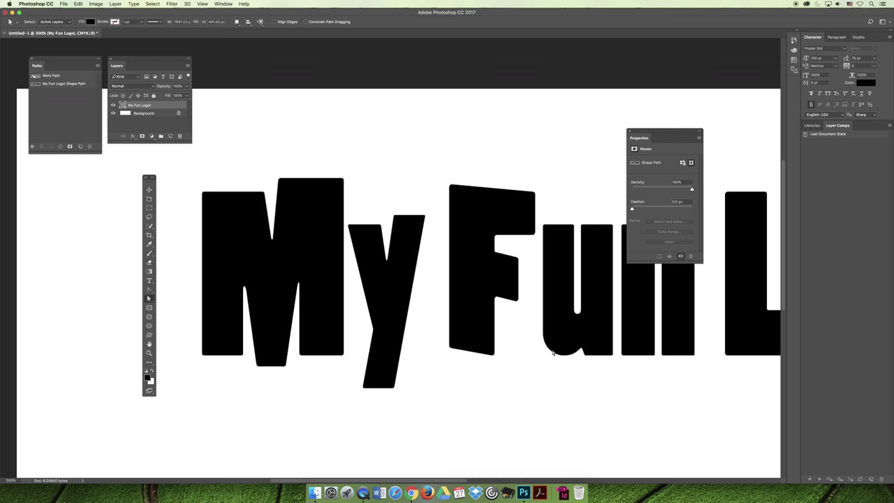
key(super+0)
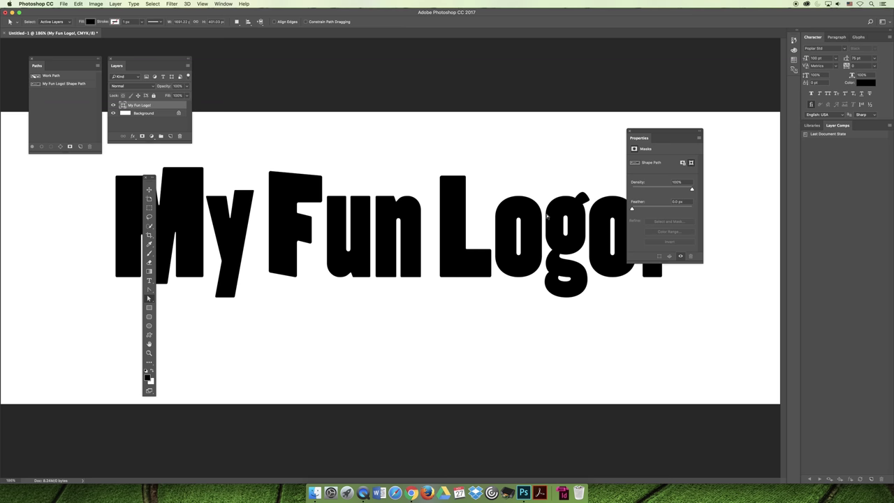
drag(662, 132, 784, 191)
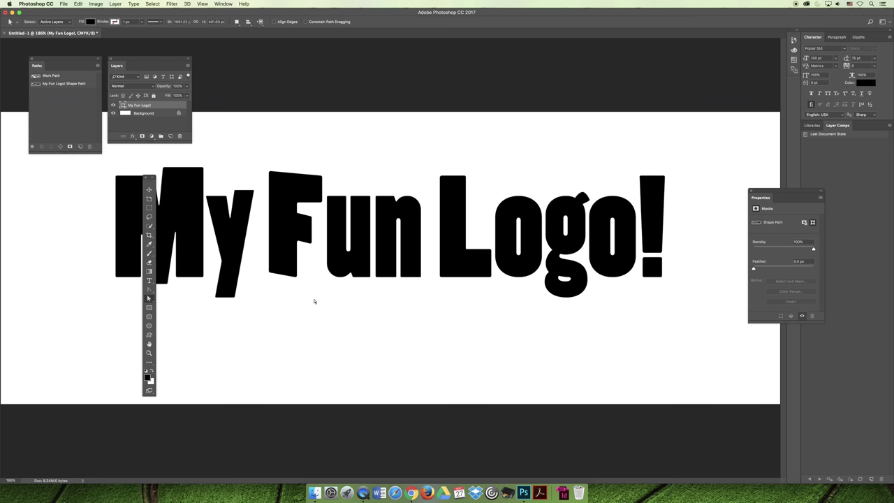
drag(151, 179, 74, 179)
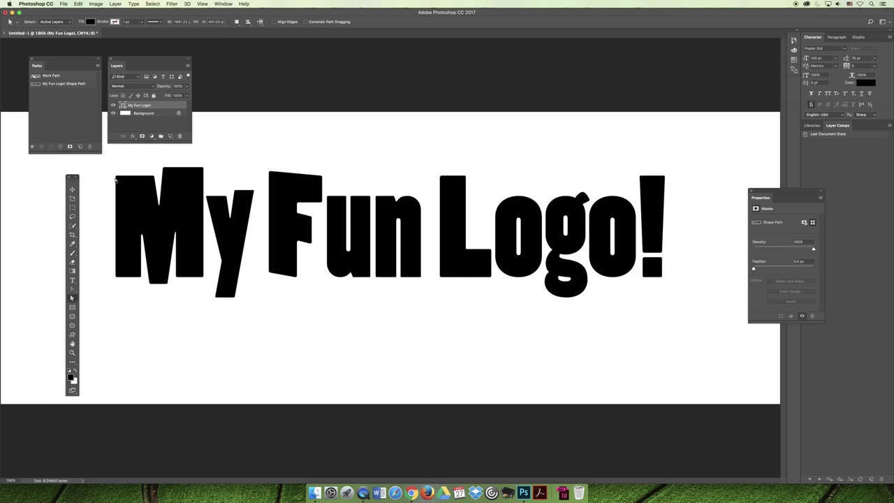
Select the whole logo shape path and try yellow, navy and lavender fills.
click(72, 189)
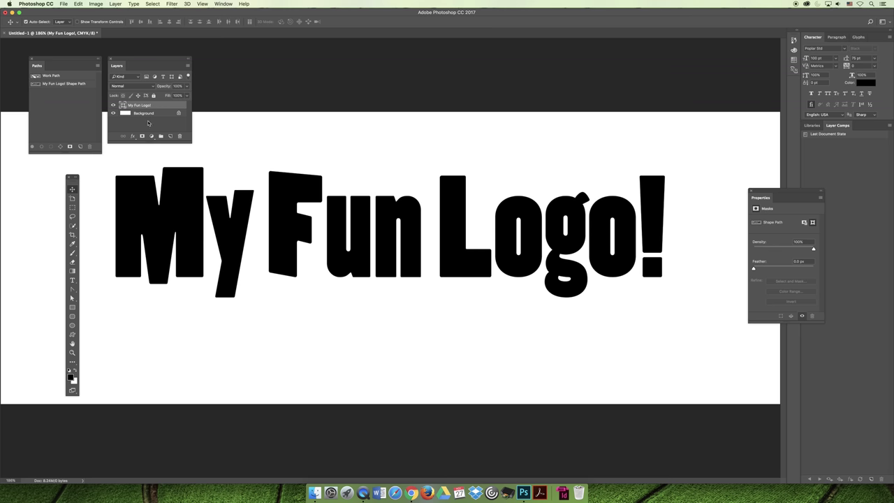
click(72, 298)
click(163, 222)
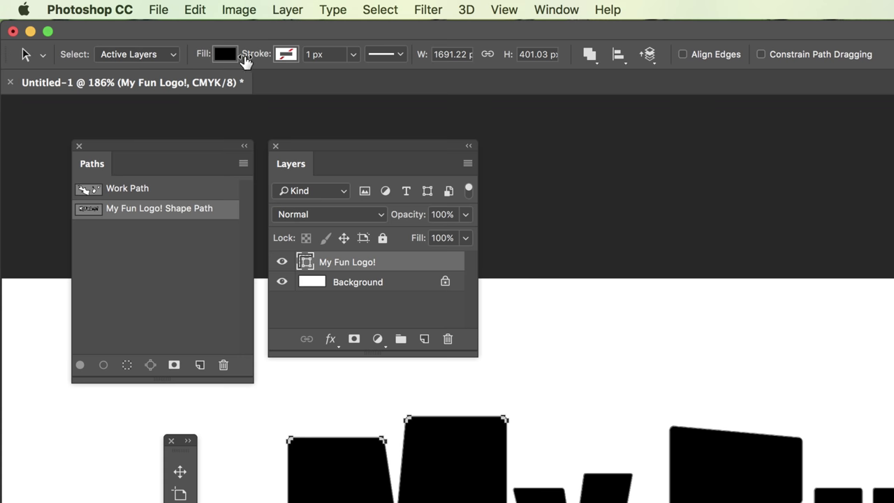
click(223, 54)
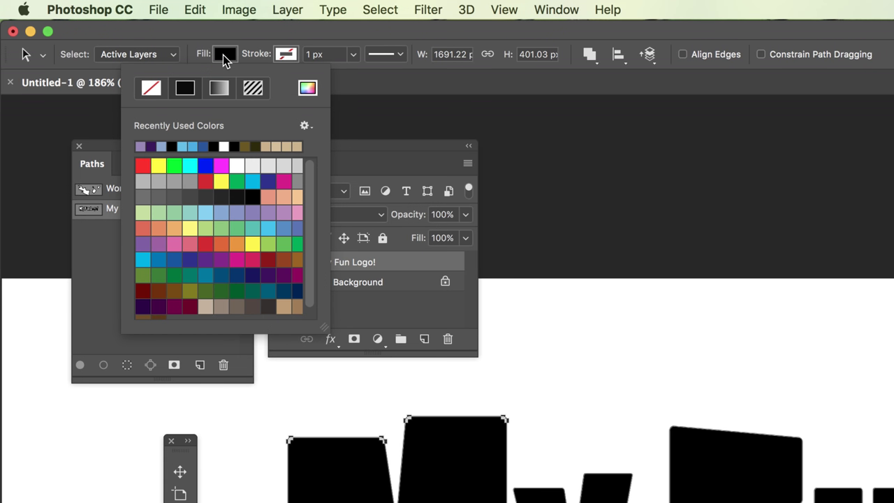
click(221, 183)
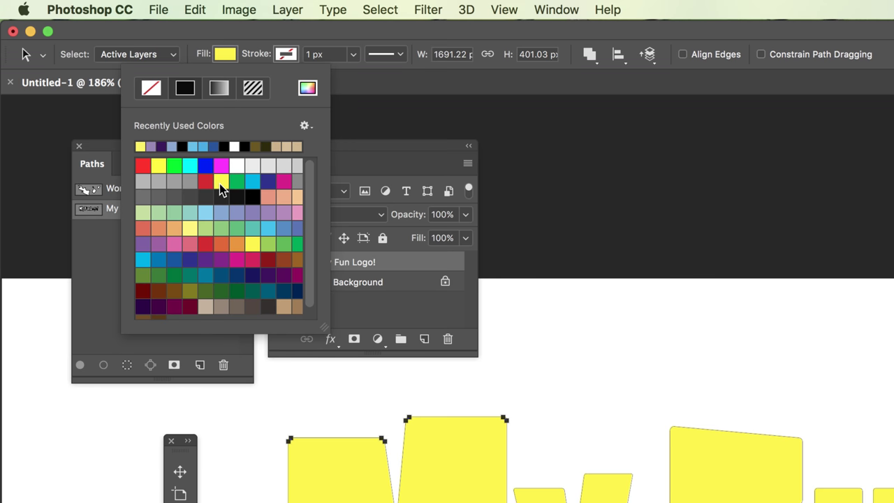
click(268, 181)
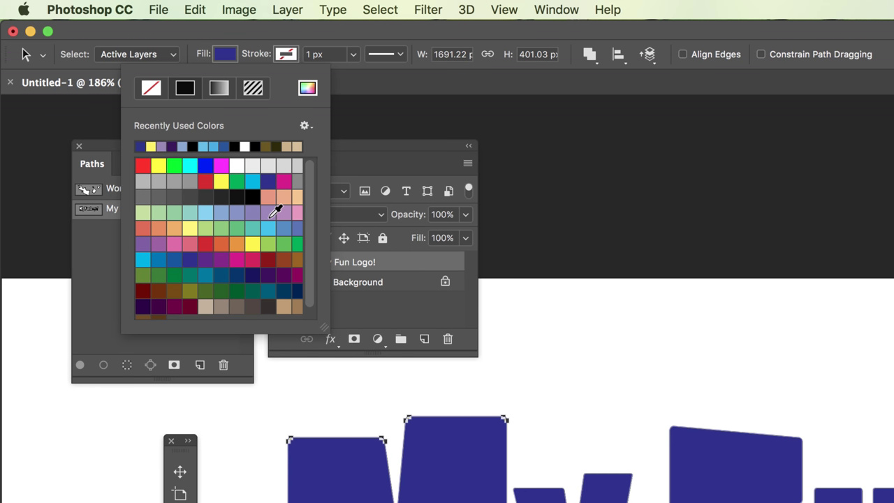
click(267, 213)
Preview light blue, green, yellow, orange and salmon swatch fills on the logo.
click(269, 229)
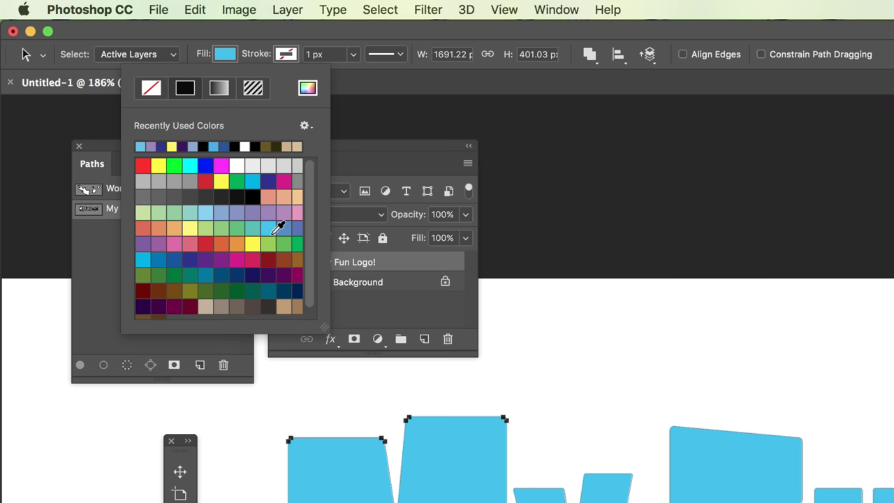
click(283, 245)
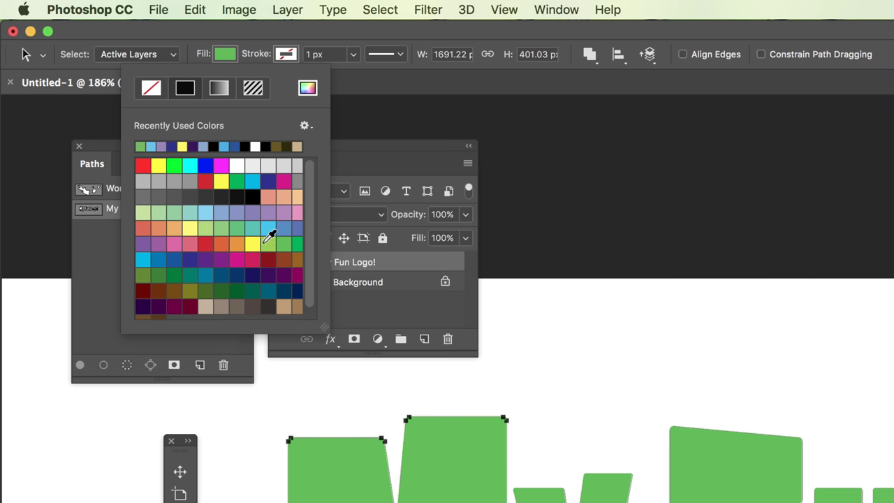
click(220, 228)
click(205, 228)
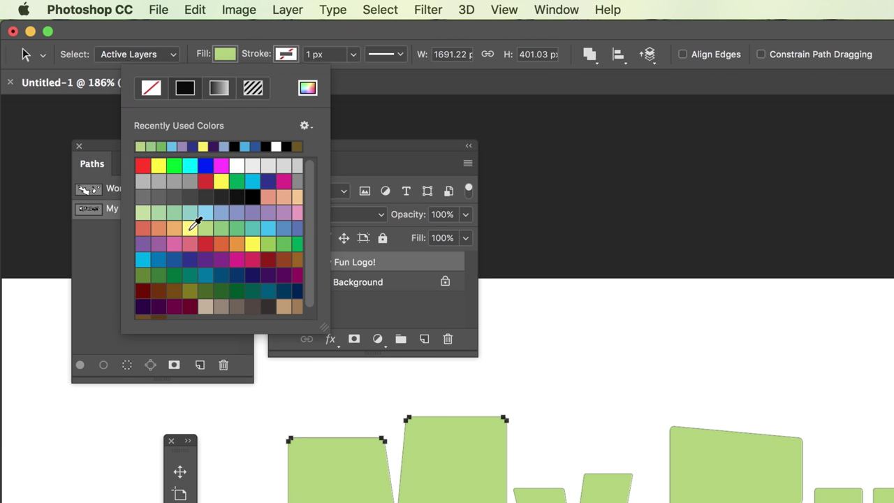
click(190, 228)
click(174, 228)
click(158, 228)
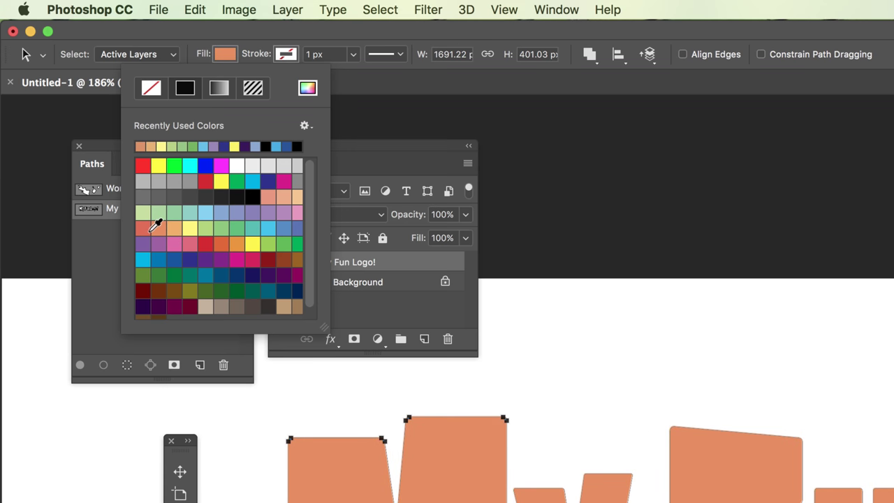
click(142, 227)
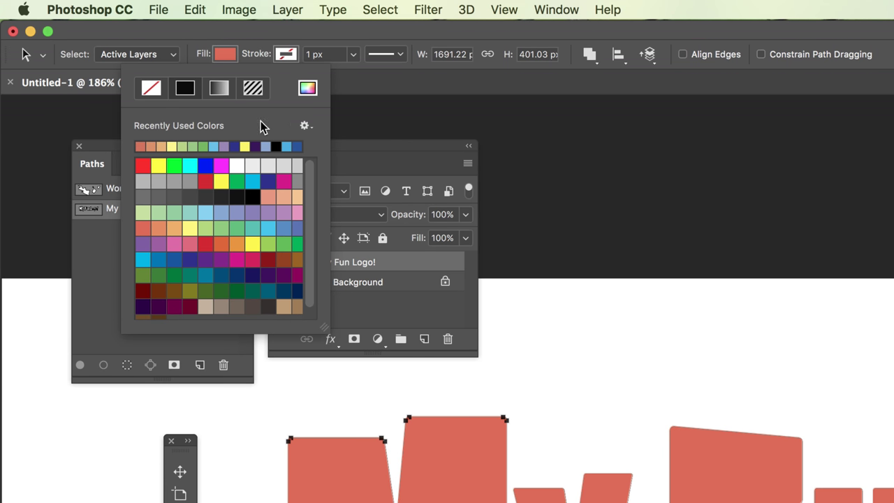
Try a solid orange fill, then change the logo fill to a black-to-white gradient.
click(151, 88)
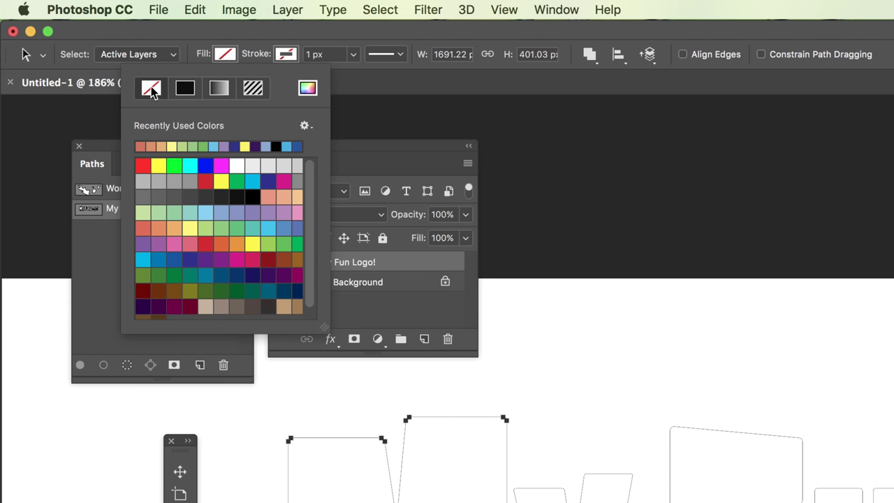
click(218, 240)
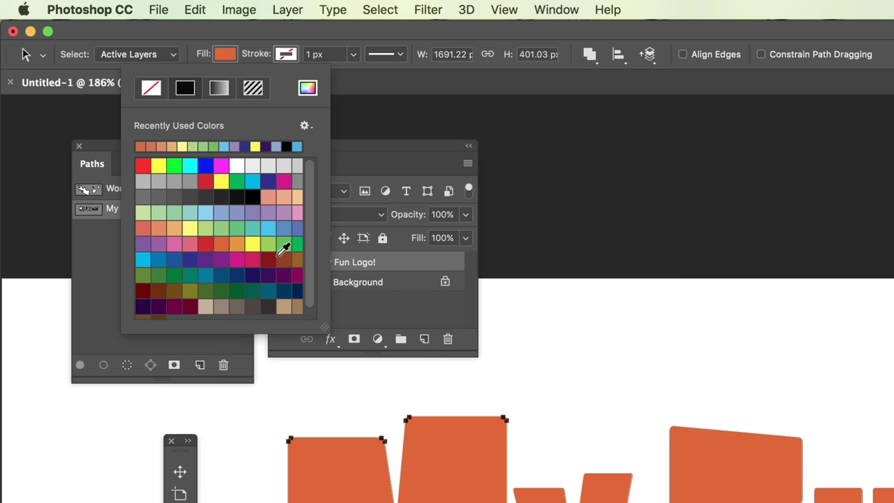
click(221, 89)
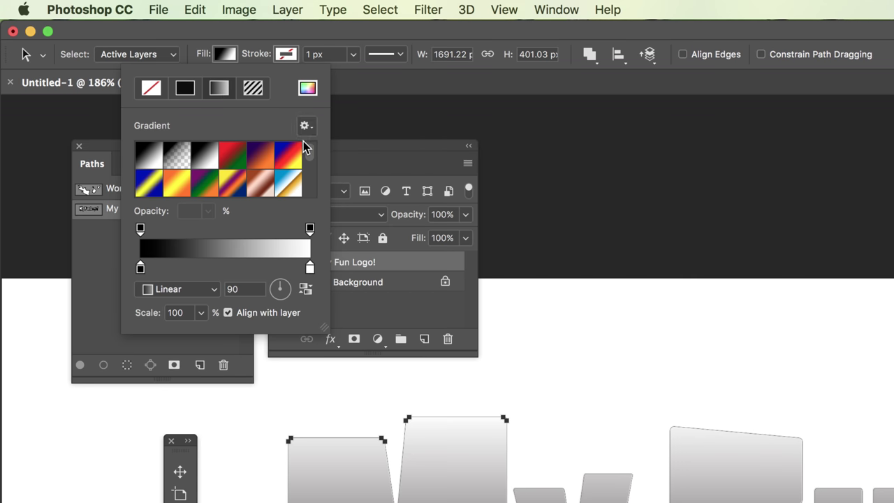
Apply the pastel blue-green gradient preset in Radial style at 429% scale.
drag(309, 148, 310, 158)
scroll(266, 165, down, 8)
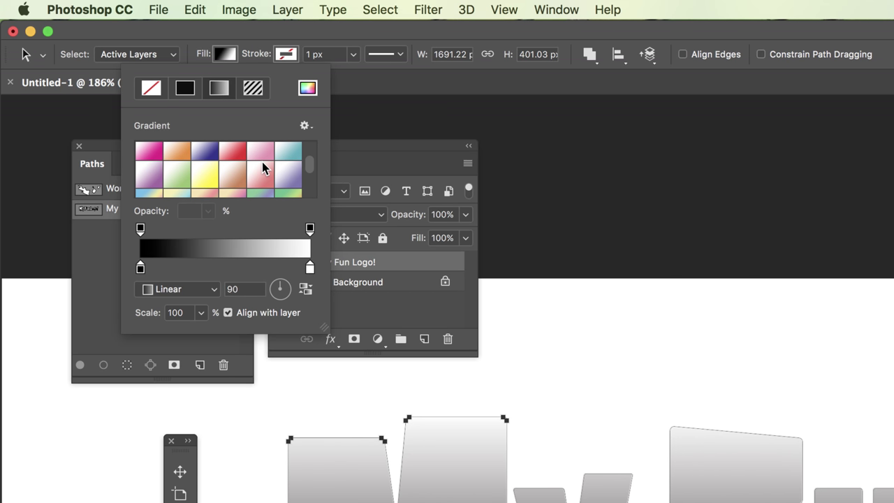
click(260, 167)
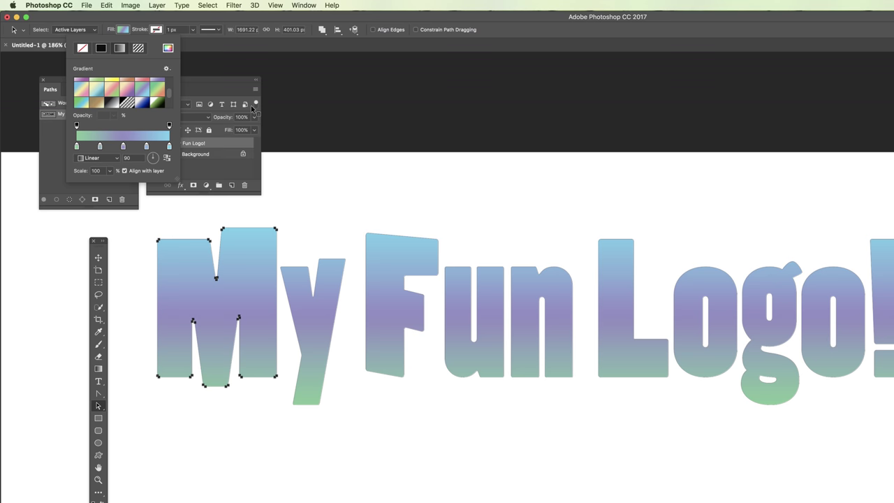
click(112, 159)
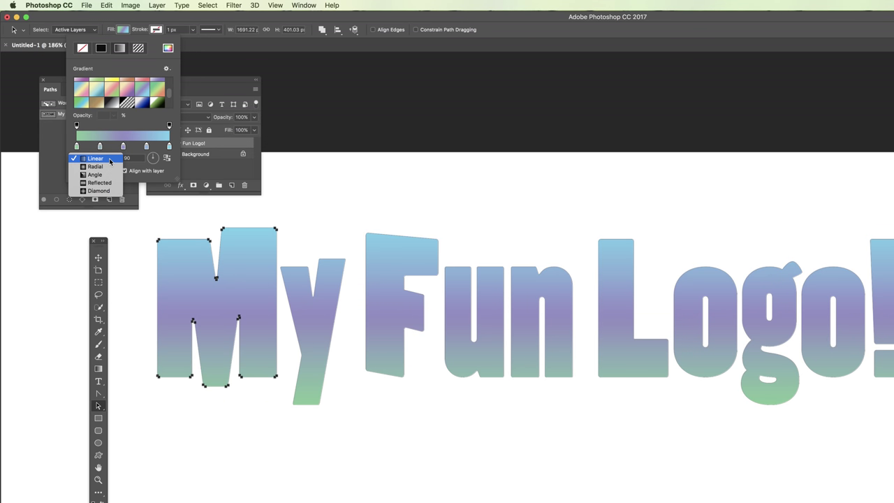
click(106, 168)
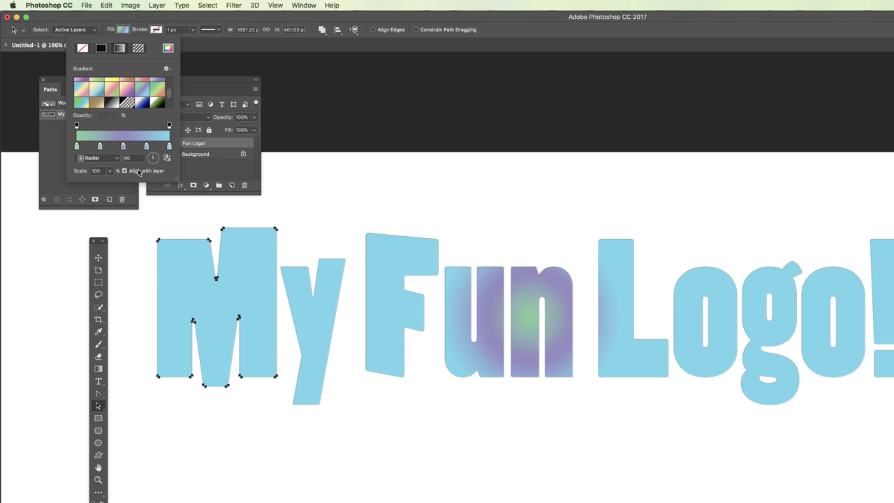
click(109, 170)
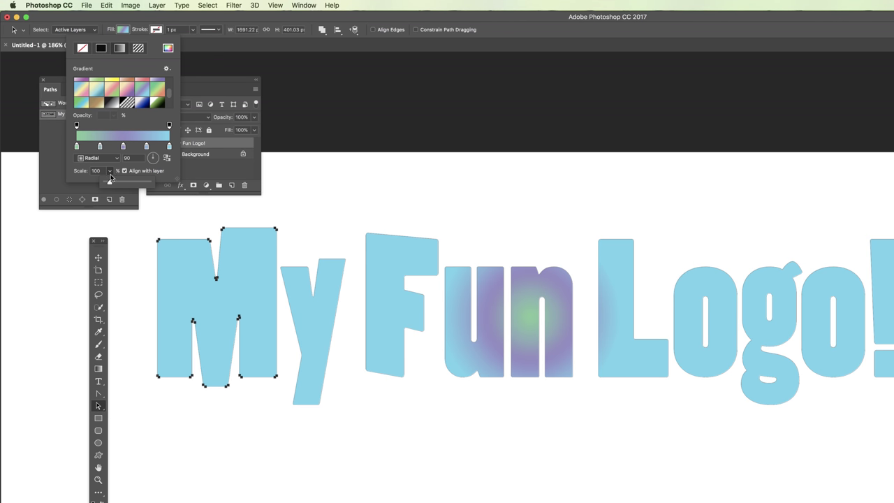
drag(108, 185, 124, 184)
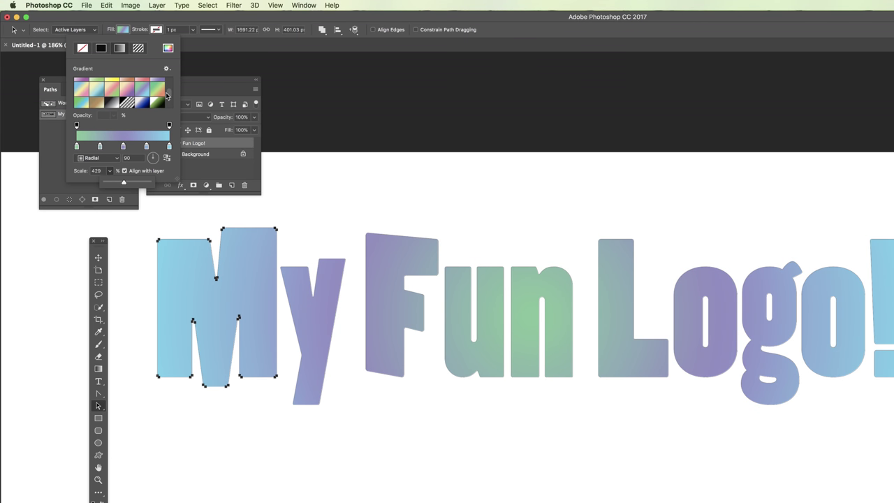
click(177, 70)
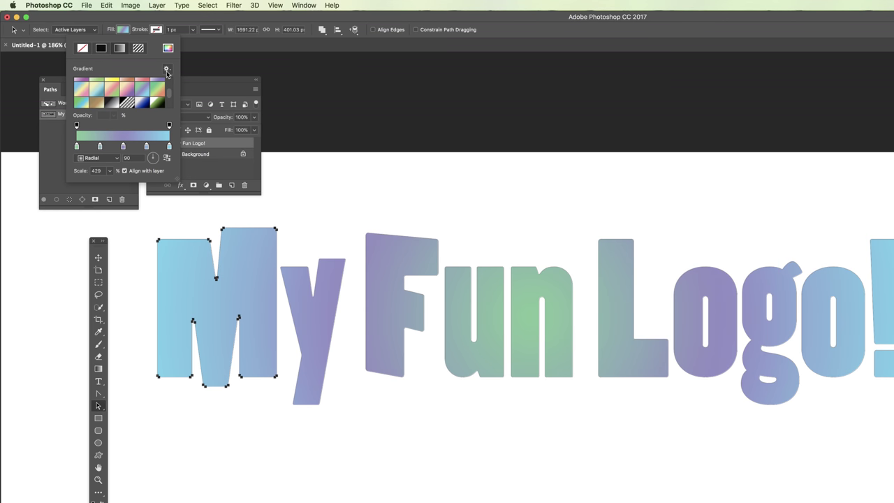
Preview several pattern swatches on the logo, then settle on the light peach pattern fill.
click(137, 49)
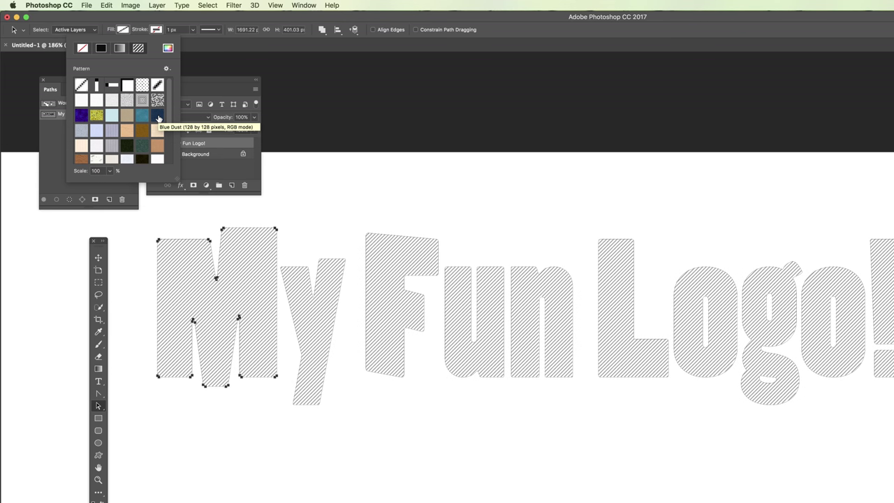
click(82, 118)
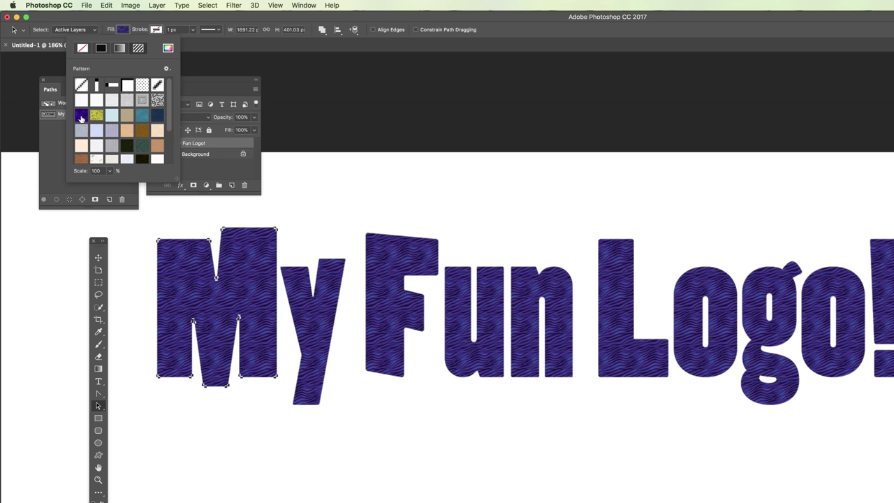
click(96, 116)
click(112, 130)
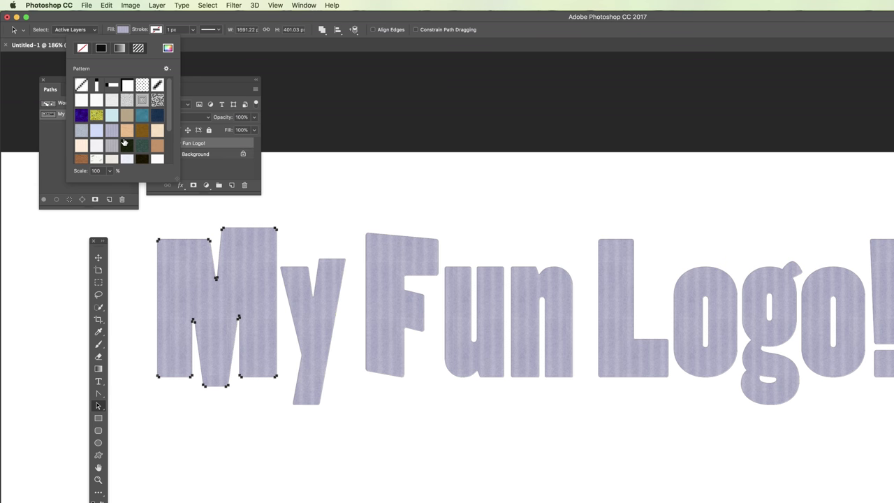
click(144, 144)
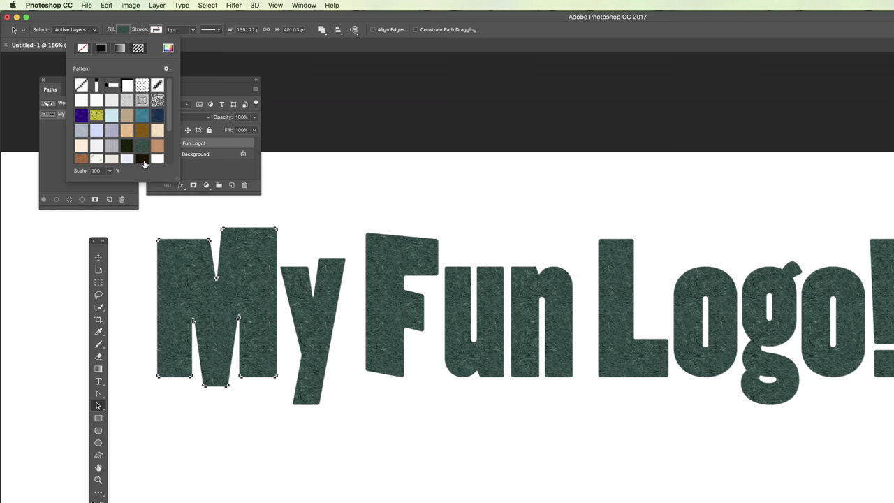
click(144, 160)
click(112, 149)
click(97, 148)
click(81, 146)
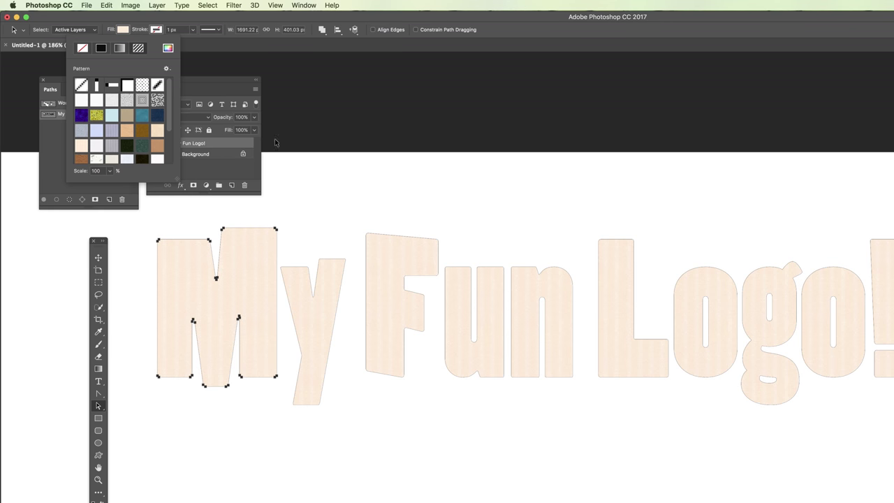
click(143, 25)
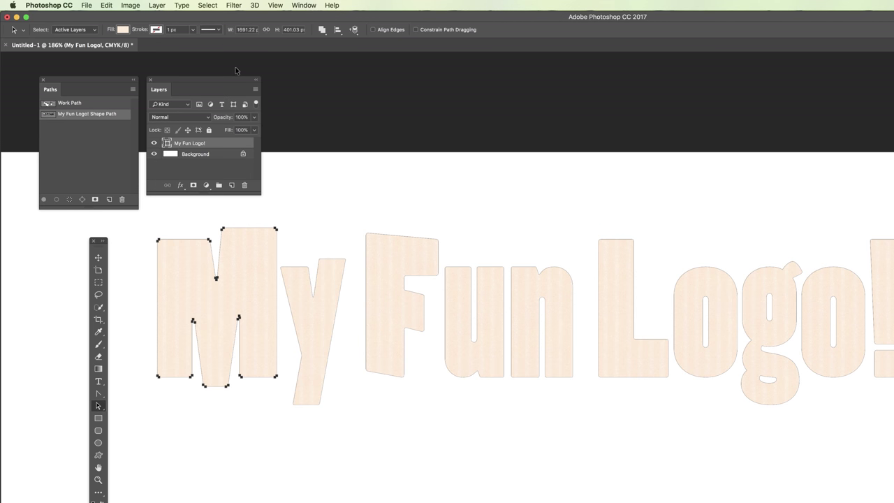
Add a red Outer Glow to the logo layer with Normal blend mode and 52% opacity.
click(181, 186)
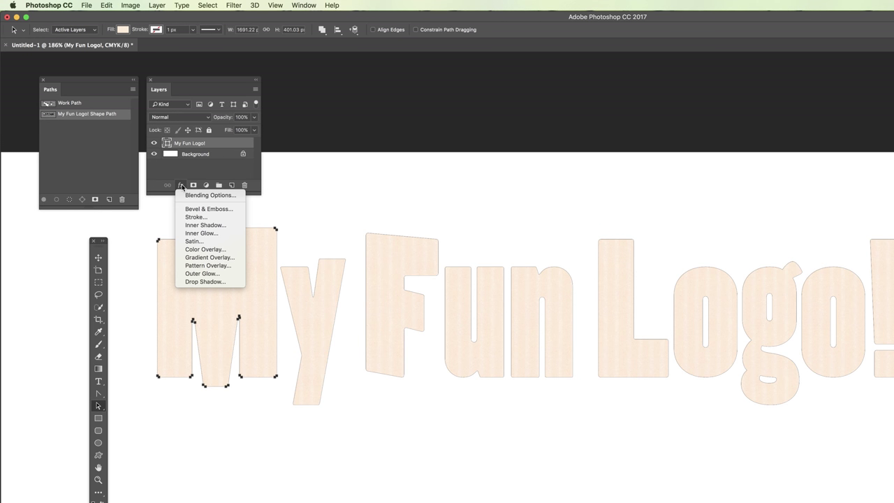
click(202, 274)
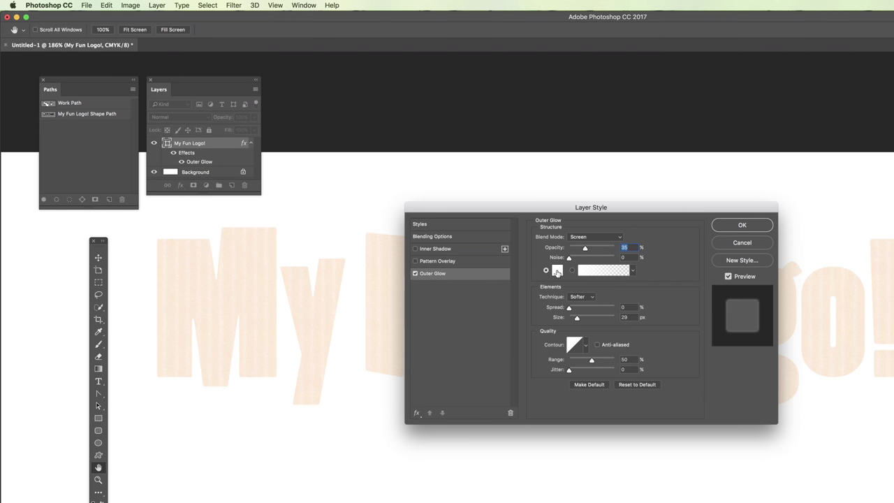
click(557, 270)
click(492, 285)
click(600, 270)
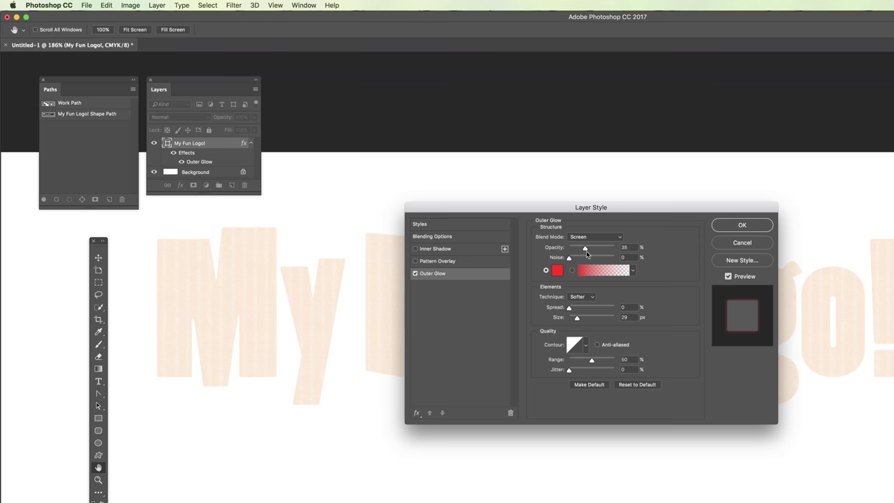
click(596, 237)
click(586, 169)
key(Return)
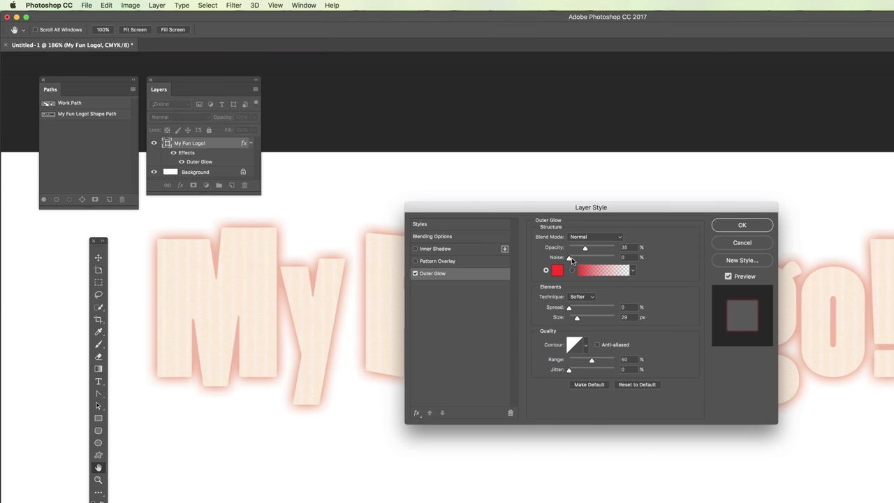
mouse_move(585, 249)
mouse_down()
mouse_move(593, 250)
mouse_move(579, 259)
mouse_up()
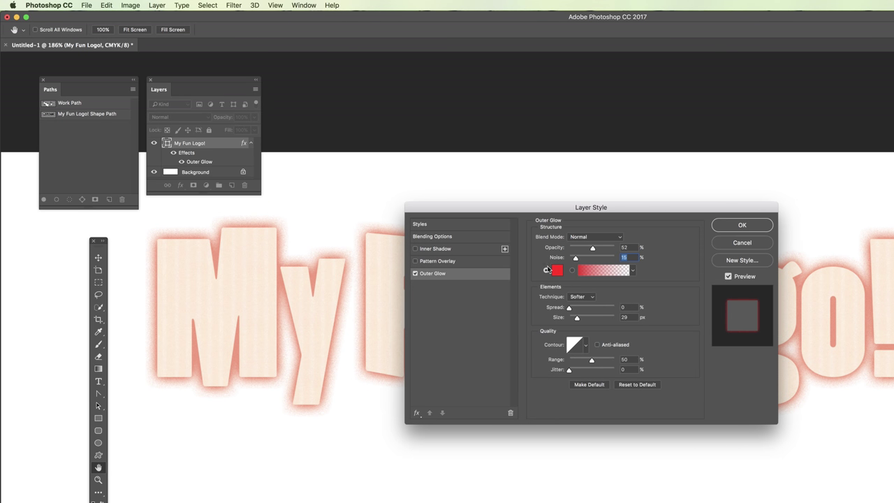
Add a diagonal-stripe Pattern Overlay blended with Overlay mode and apply both effects.
click(437, 262)
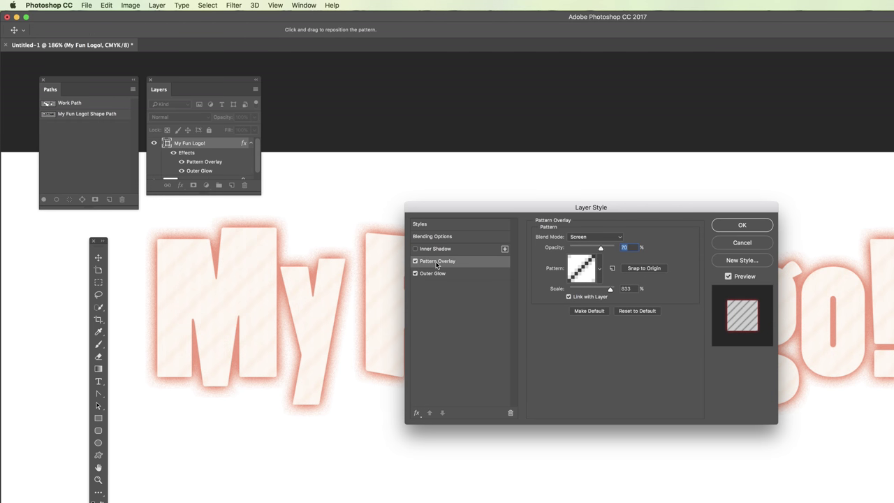
click(578, 236)
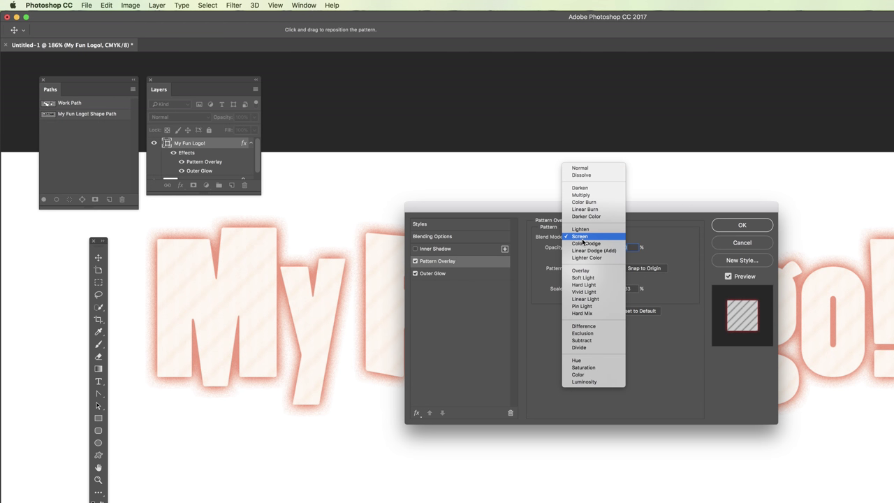
click(600, 271)
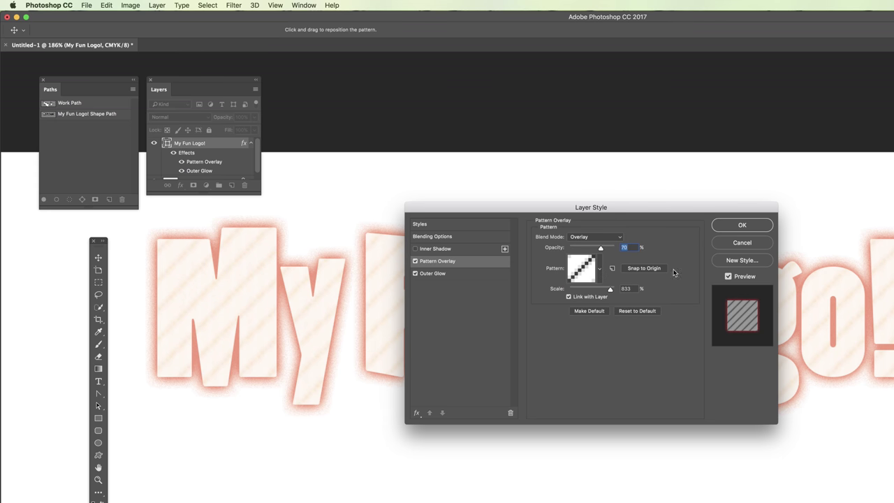
click(758, 225)
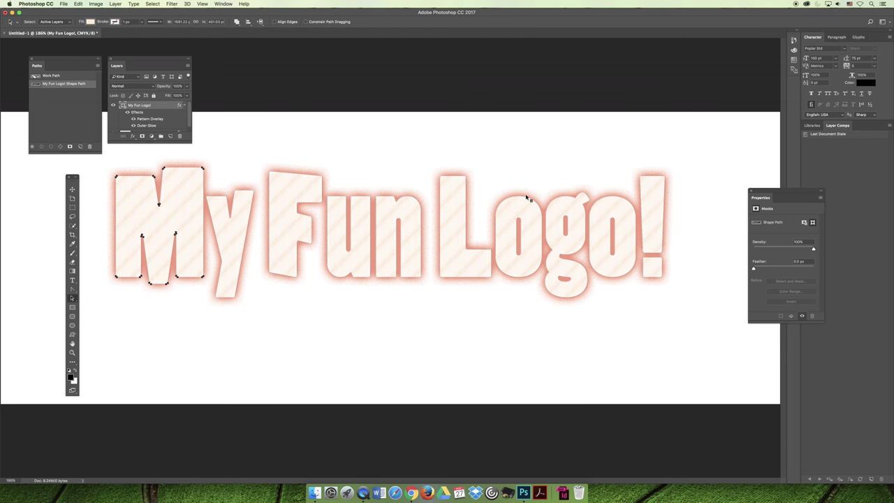